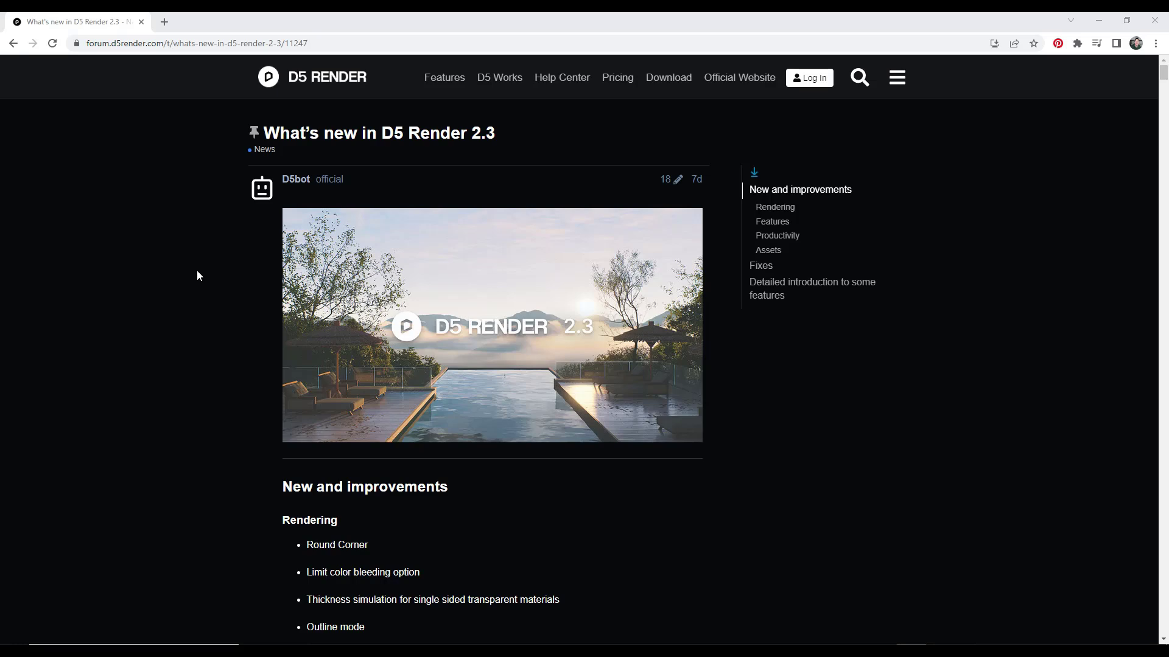
Step: Turn on Cloud in the Weather settings, adjust Thickness, and raise cloud Amount to 0.73
scroll(196, 272, "down", 6)
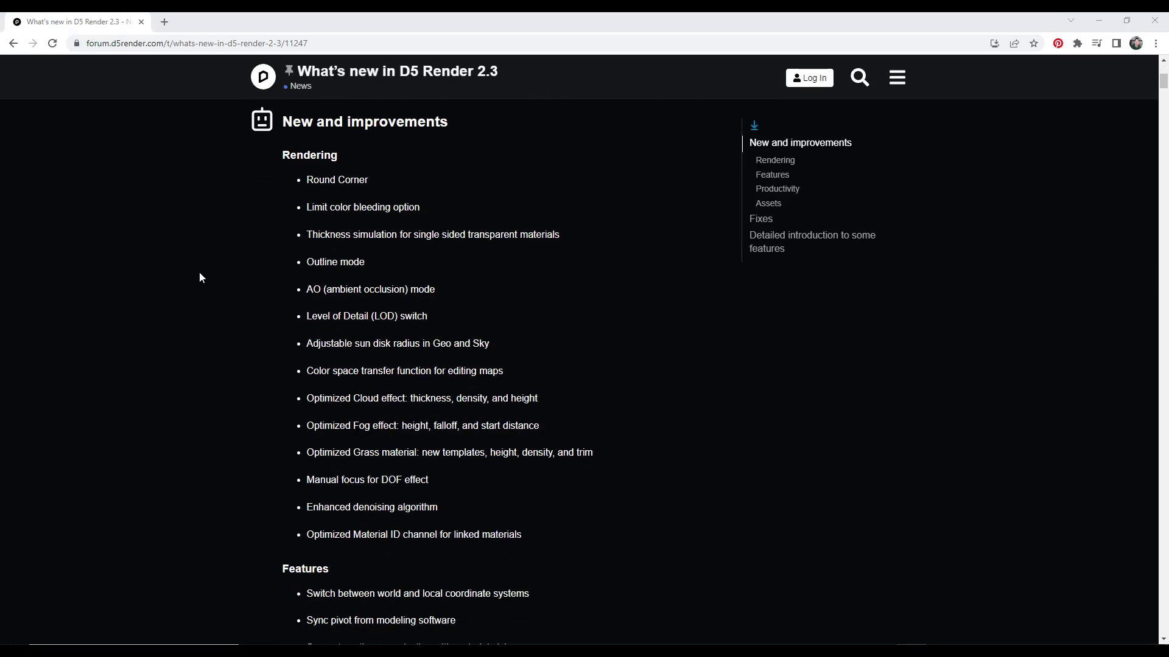
scroll(707, 466, "up", 4)
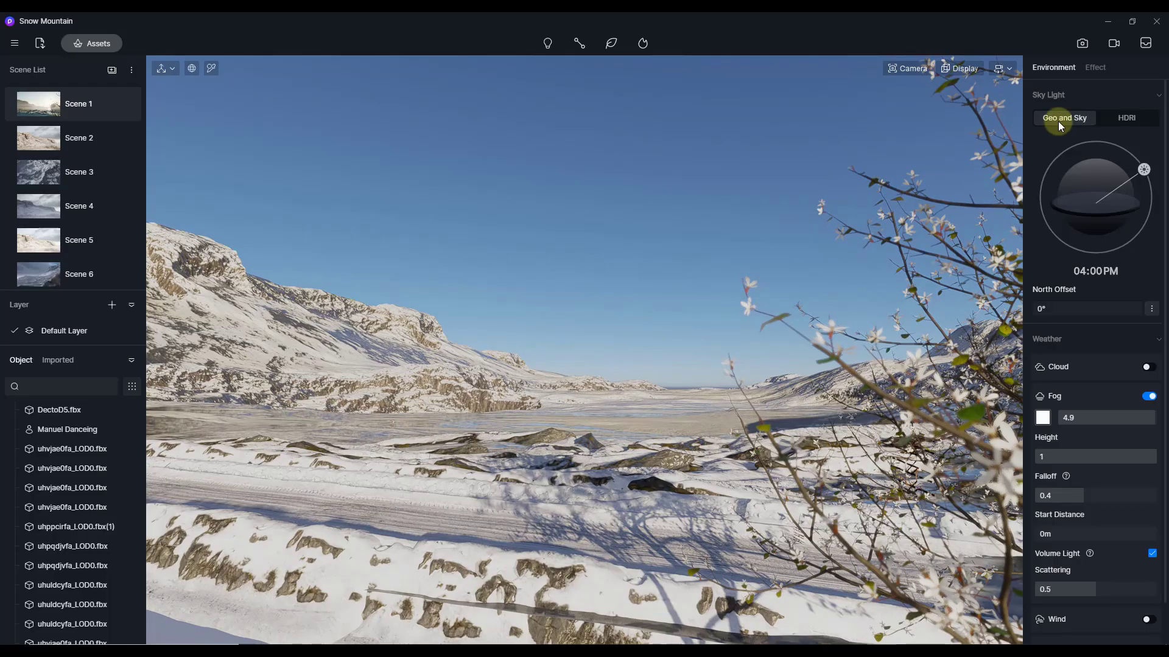
left_click(1147, 368)
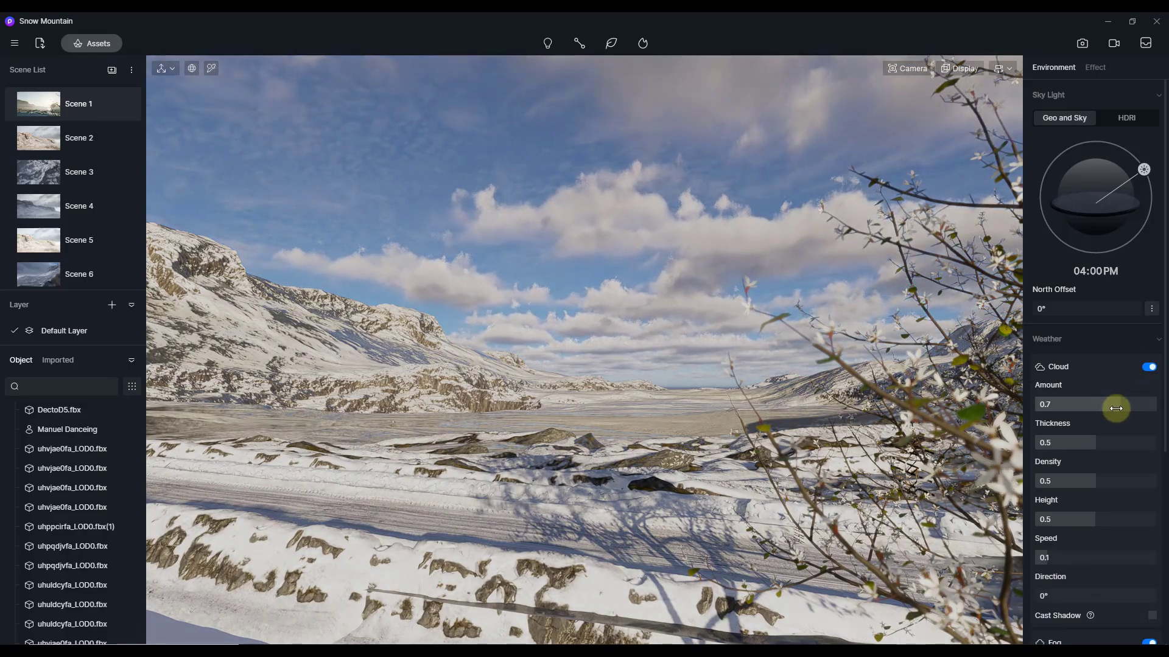
mouse_move(1116, 408)
left_mouse_down()
mouse_move(1096, 408)
mouse_move(1113, 410)
left_mouse_up()
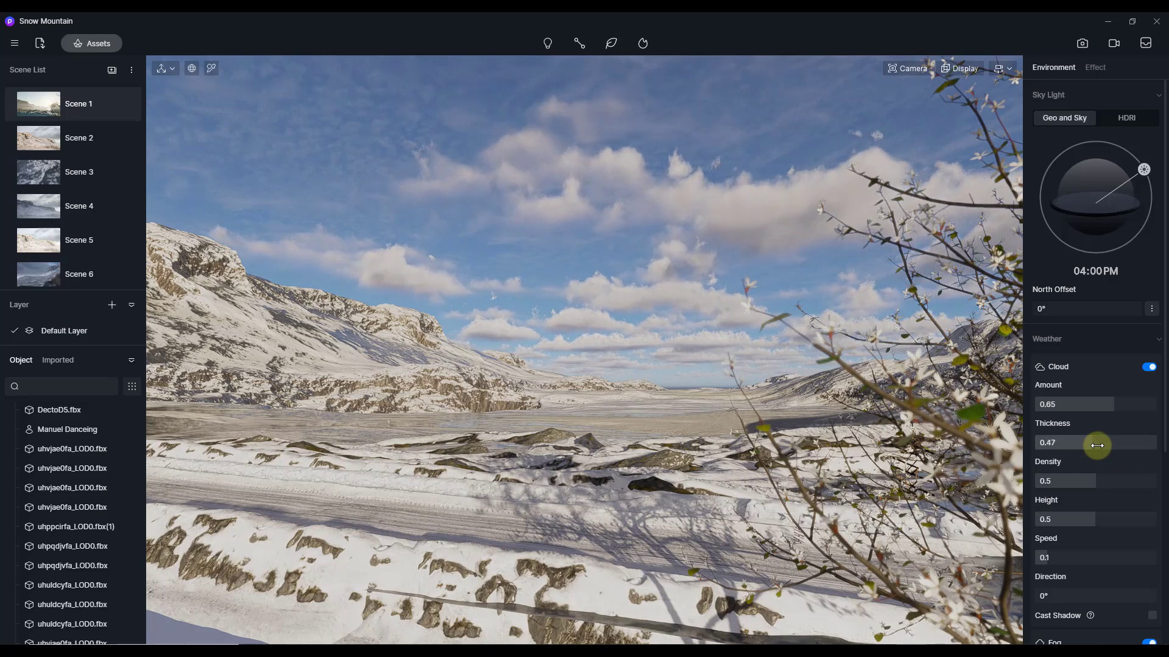
left_click_drag(1097, 446, 1044, 536)
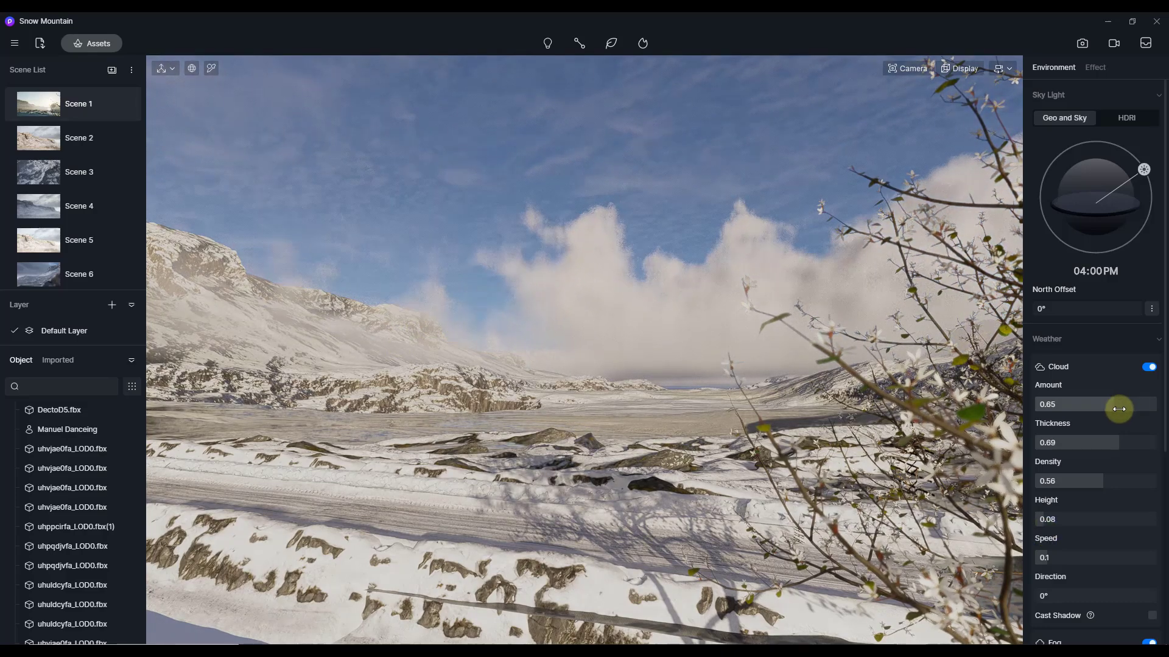
mouse_move(1118, 409)
left_mouse_down()
mouse_move(1141, 406)
mouse_move(1121, 410)
left_mouse_up()
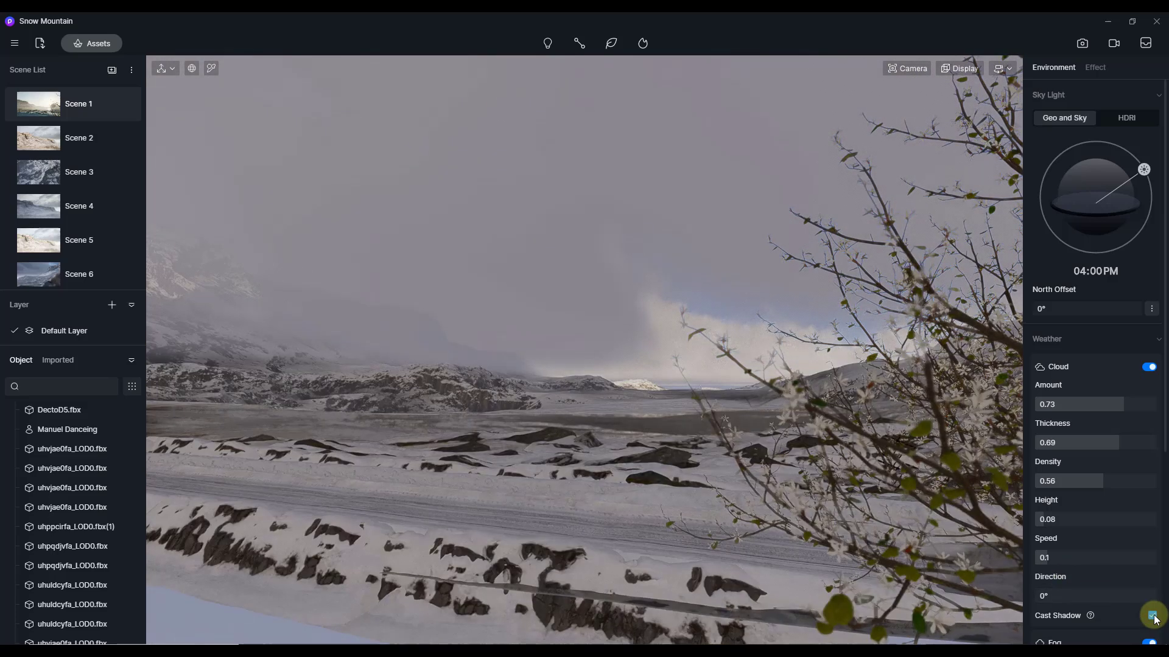
Step: Set cloud Height to 0.3 and cloud Amount to 0.69, keeping Thickness at 0.71
left_click_drag(1115, 402, 1101, 401)
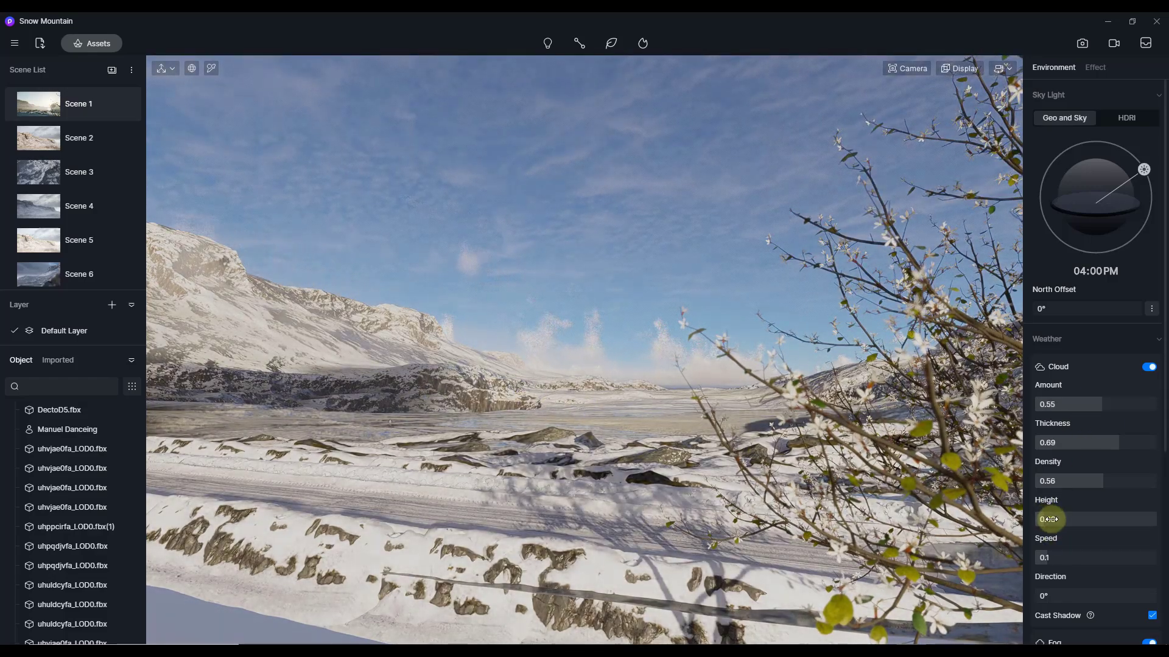
left_click_drag(1053, 518, 1071, 518)
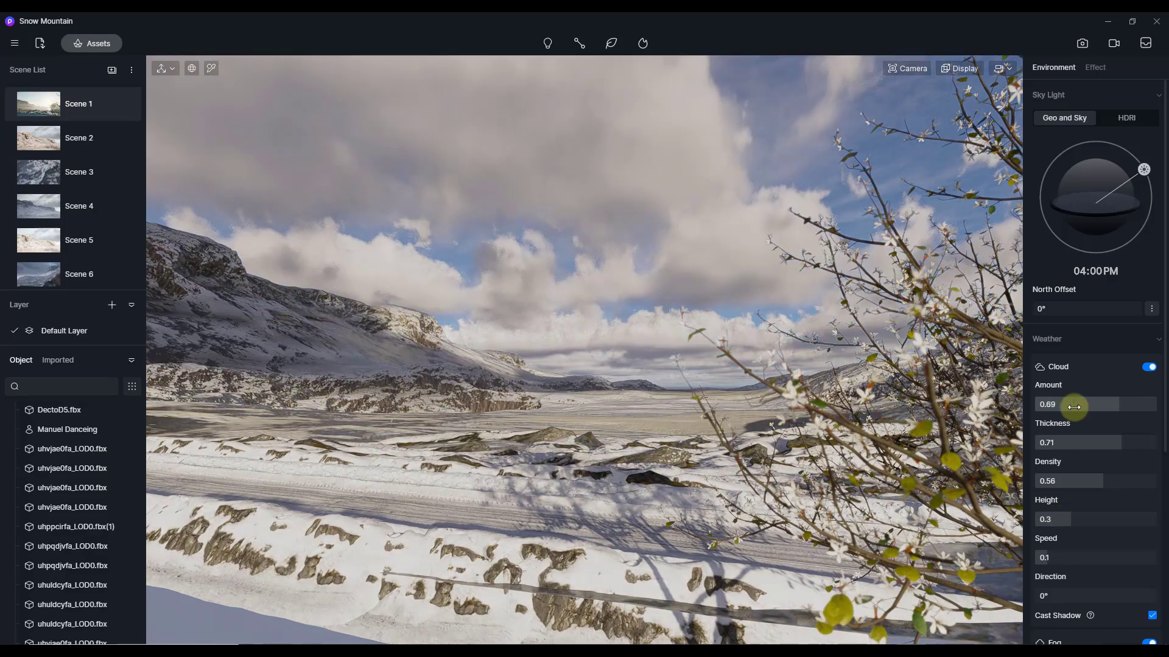
left_click_drag(1075, 404, 1118, 405)
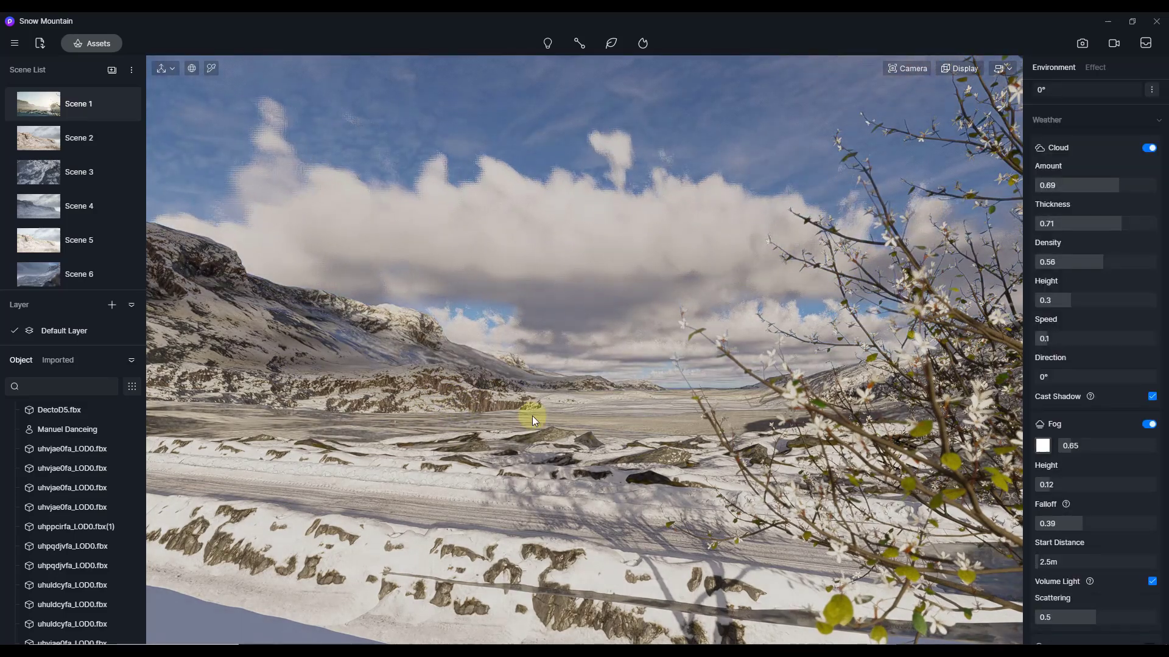
Step: Toggle Fog off and on, then raise the fog height and thin its density
left_click(1149, 424)
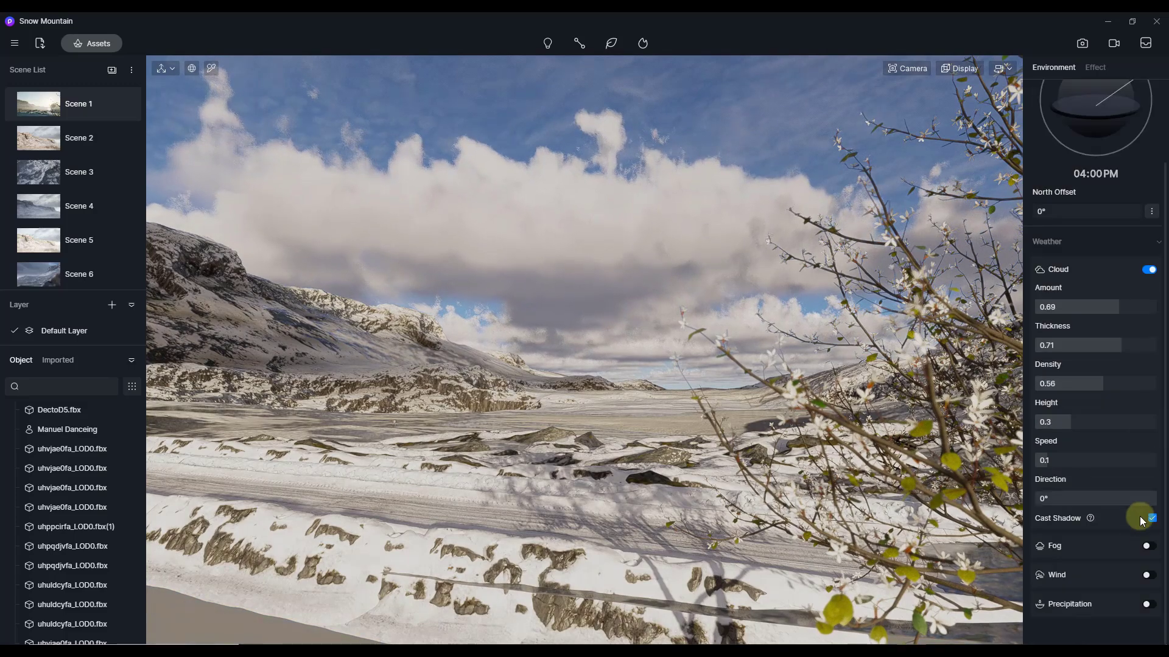
left_click(1149, 546)
scroll(1105, 454, "down", 1)
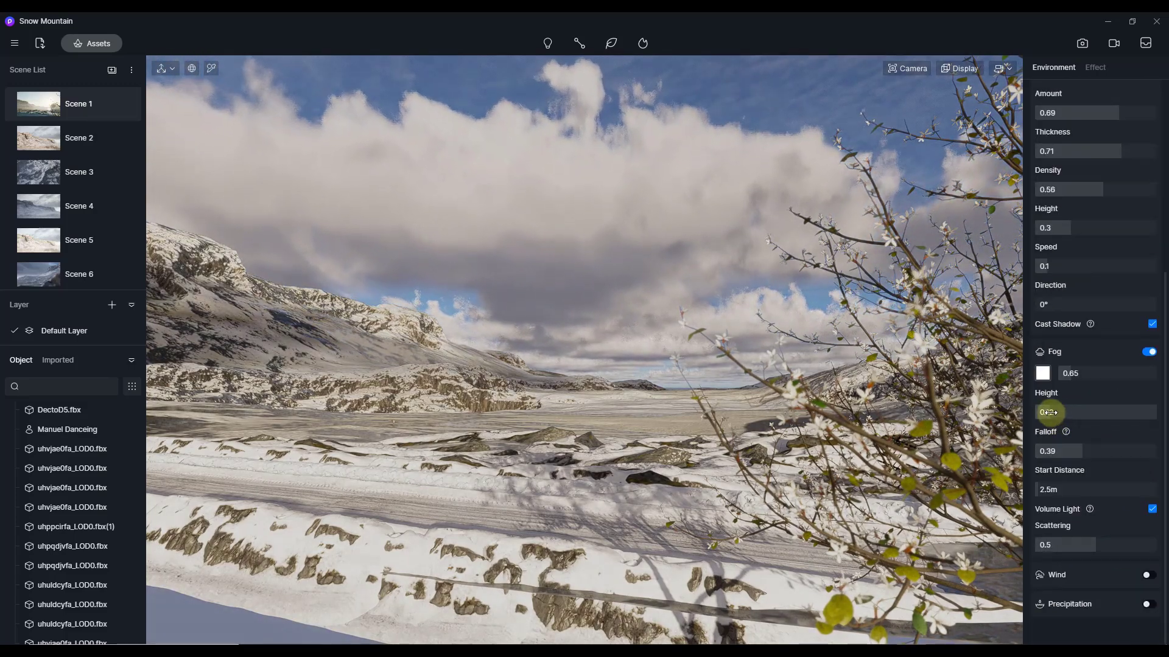
left_click_drag(1049, 413, 1055, 490)
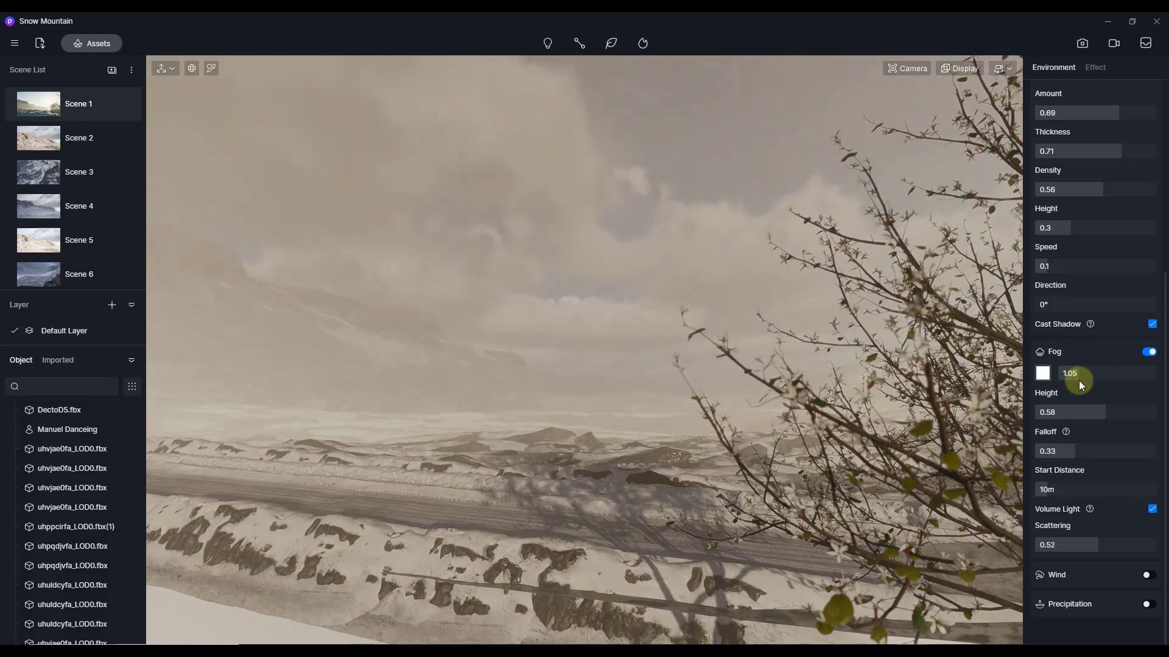
mouse_move(1077, 378)
left_mouse_down()
mouse_move(1063, 381)
mouse_move(1078, 379)
left_mouse_up()
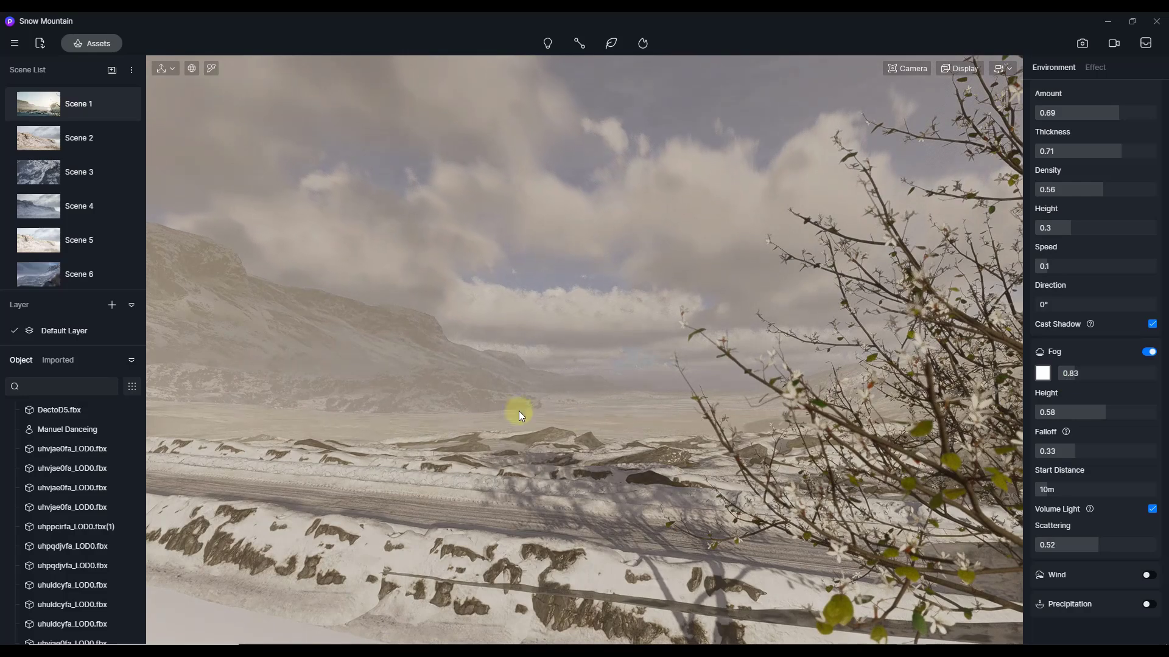
Step: Pick a new fog colour in the colour swatch's picker
left_click(1043, 373)
left_click_drag(1052, 425, 1041, 455)
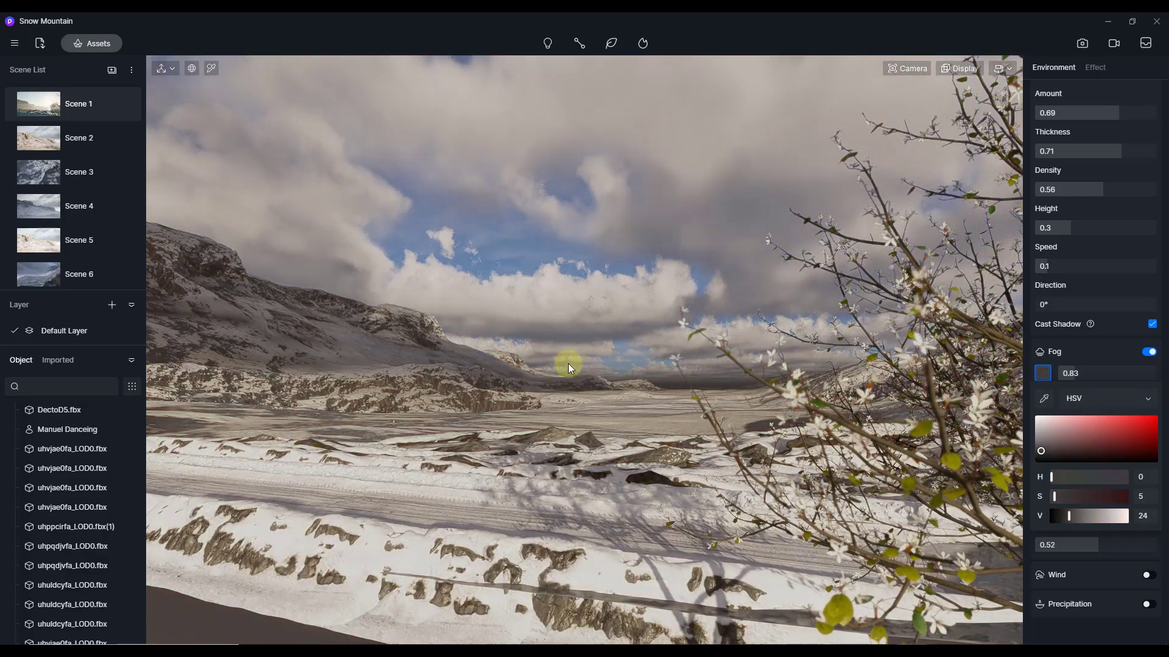
scroll(1070, 338, "up", 3)
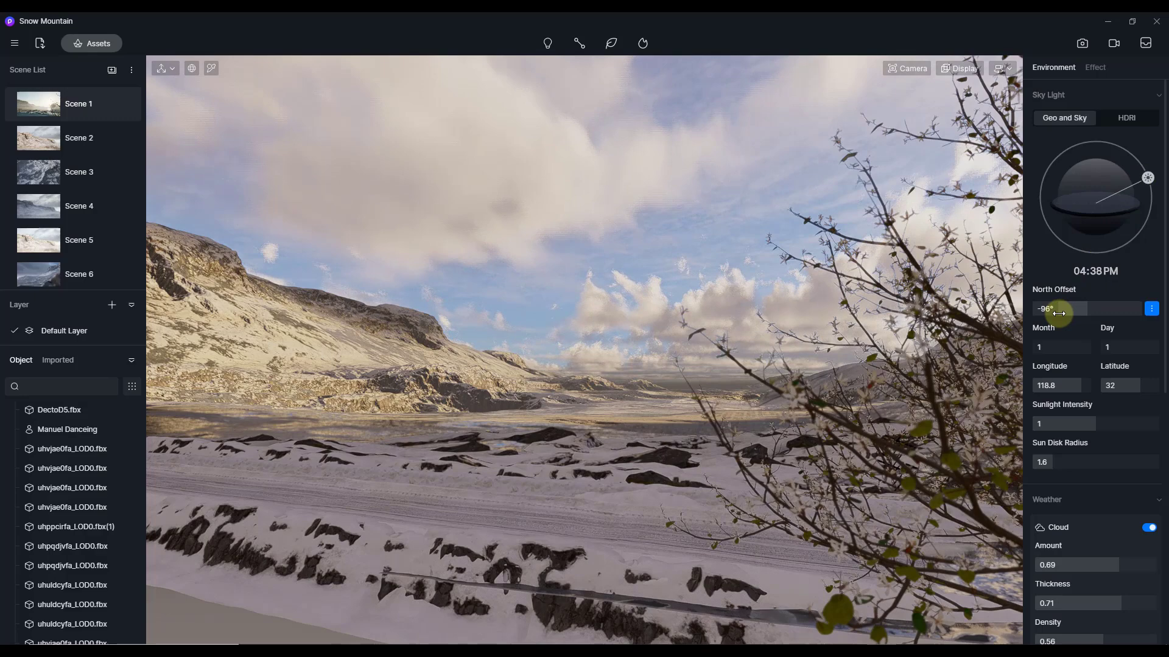
Step: Rotate the North Offset to -152° and enlarge the sun disk radius
left_click_drag(1060, 312, 1043, 317)
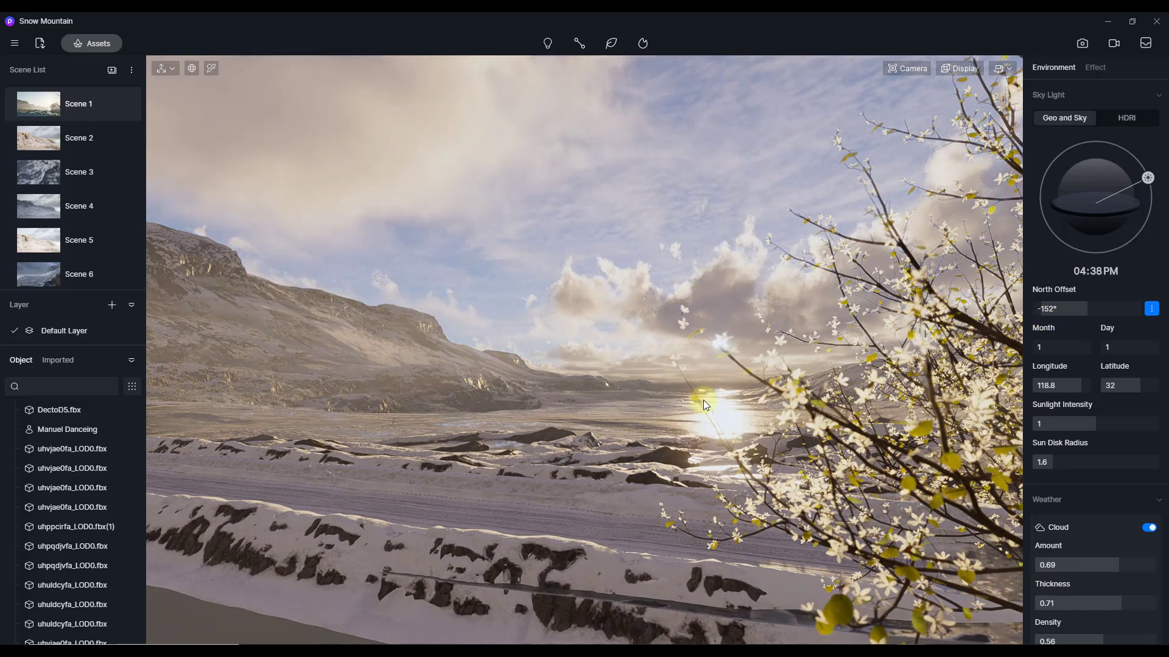
left_click(1151, 310)
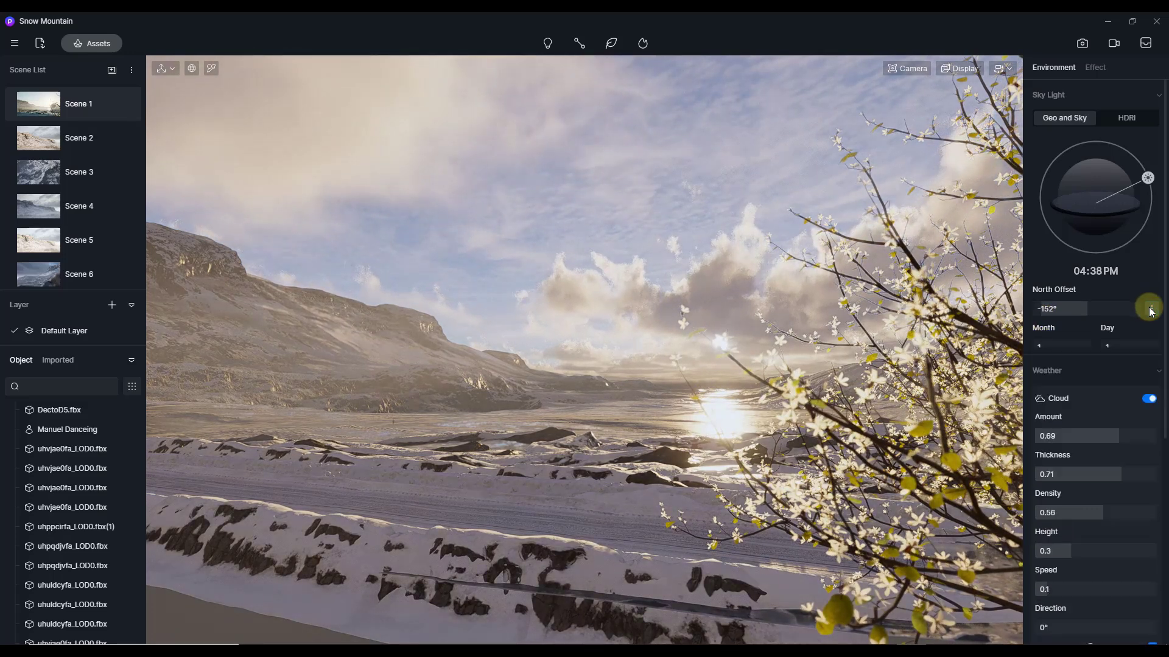
left_click(1151, 311)
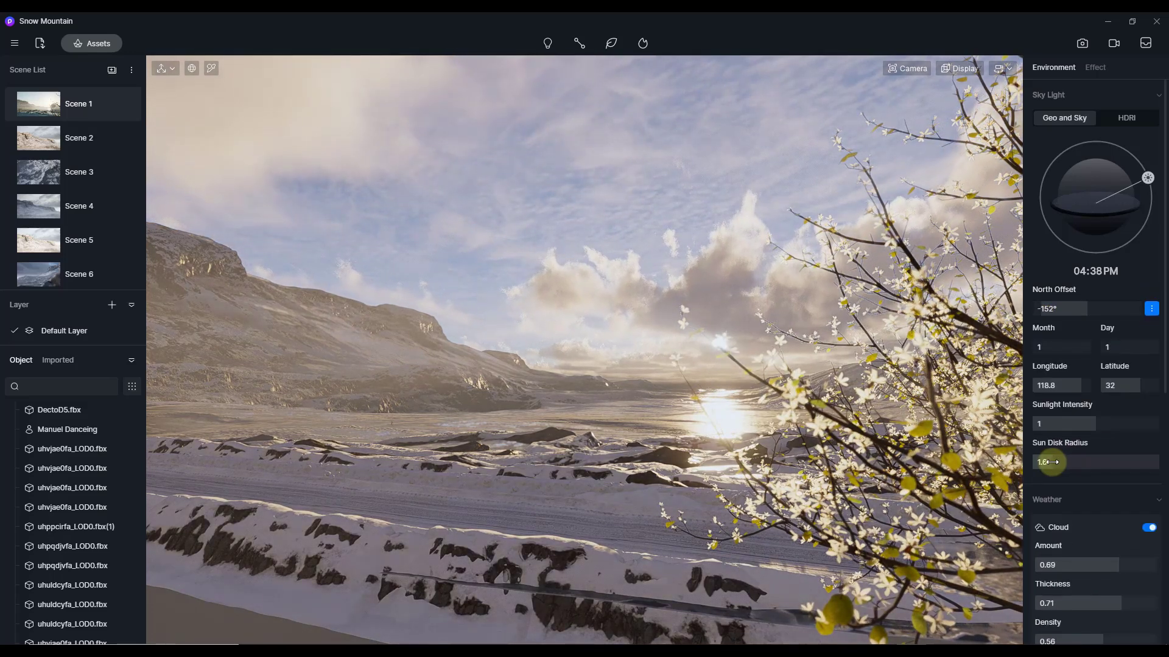
left_click_drag(1062, 462, 1086, 462)
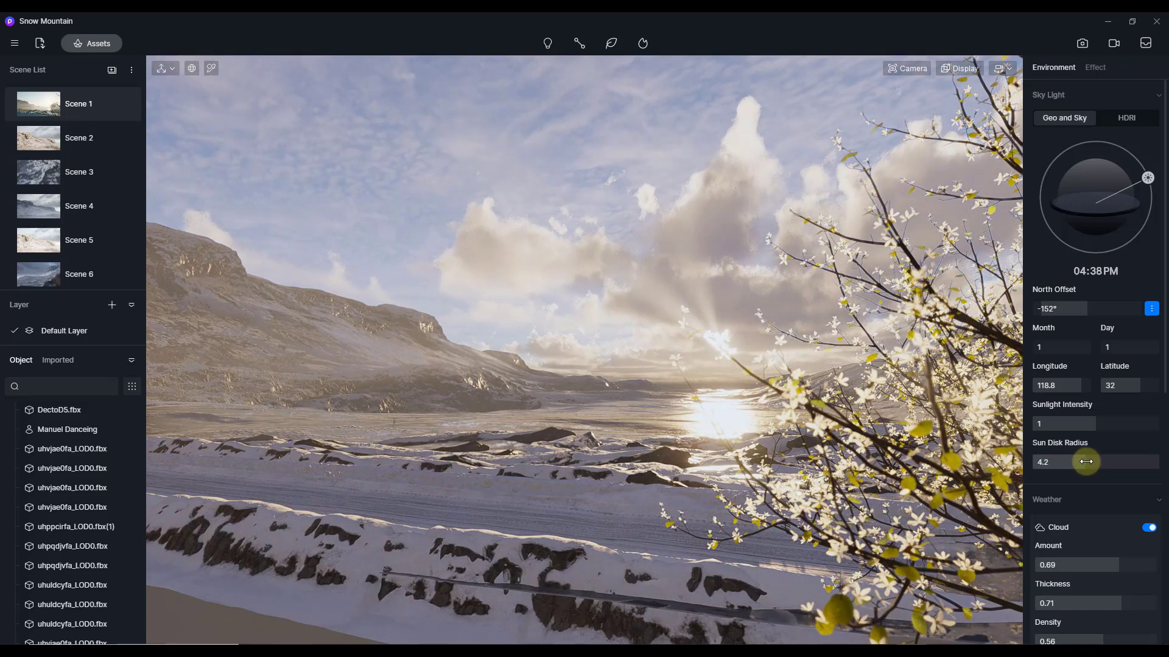
Step: Reduce cloud Amount to 0.53, set sun disk radius to 2.3, and move the sun to 04:58PM
scroll(1095, 519, "down", 1)
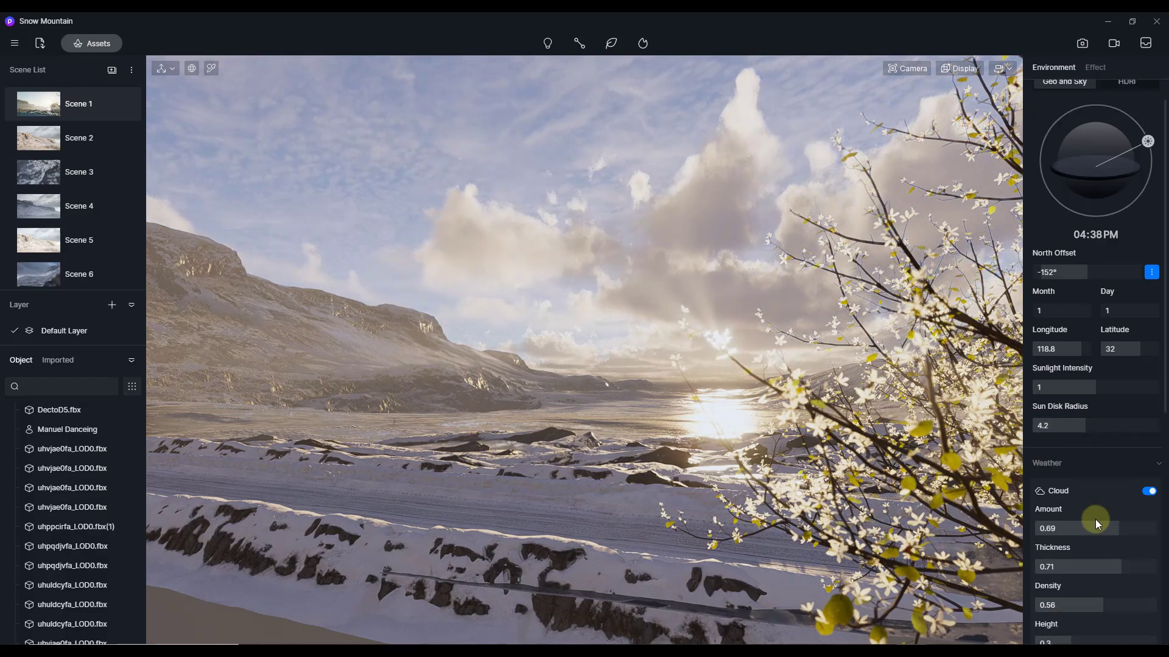
left_click_drag(1119, 527, 1099, 532)
mouse_move(1084, 429)
left_mouse_down()
mouse_move(1108, 430)
mouse_move(1053, 436)
mouse_move(1070, 433)
left_mouse_up()
scroll(1110, 484, "down", 2)
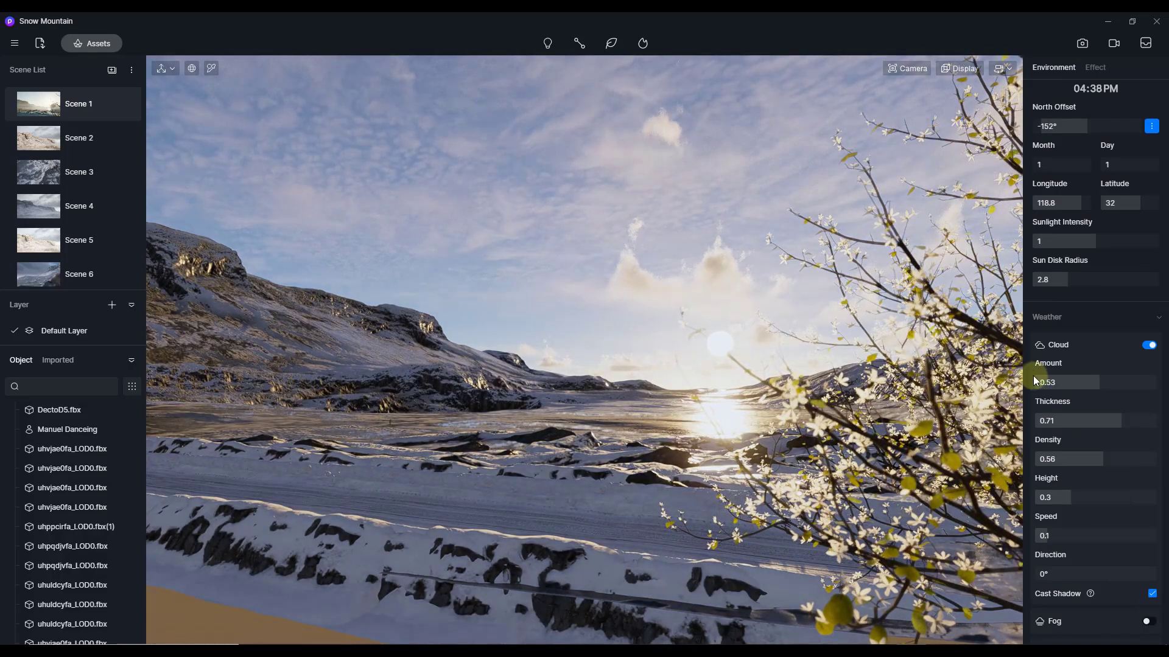
scroll(1067, 141, "up", 2)
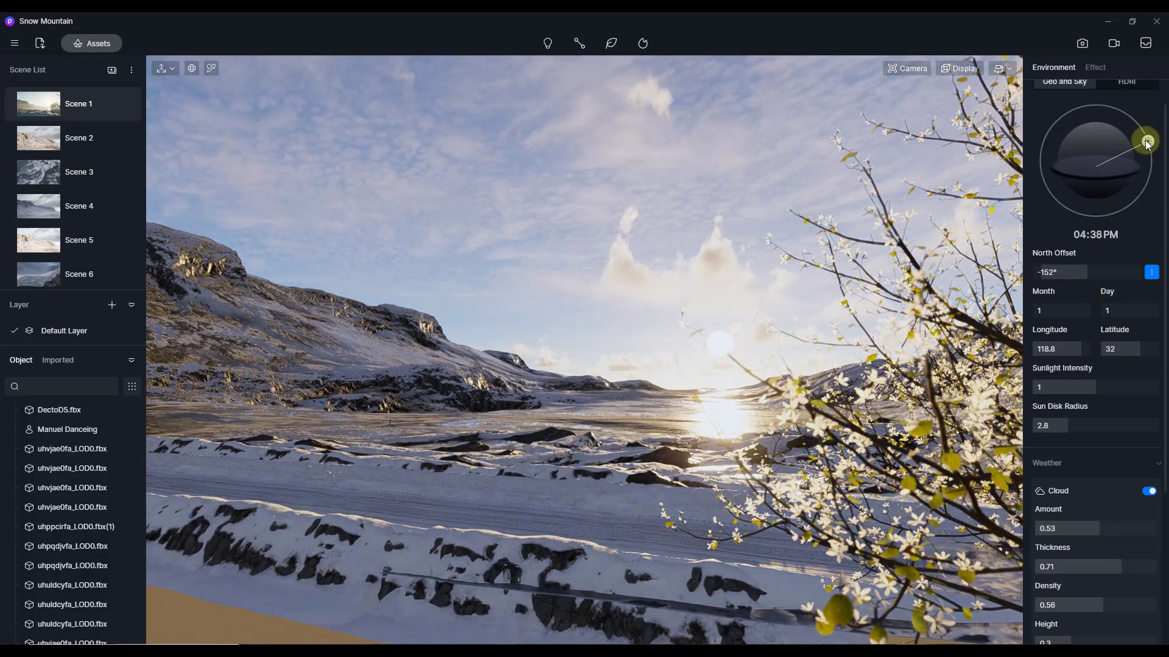
mouse_move(1147, 144)
left_mouse_down()
mouse_move(1142, 127)
mouse_move(1164, 148)
left_mouse_up()
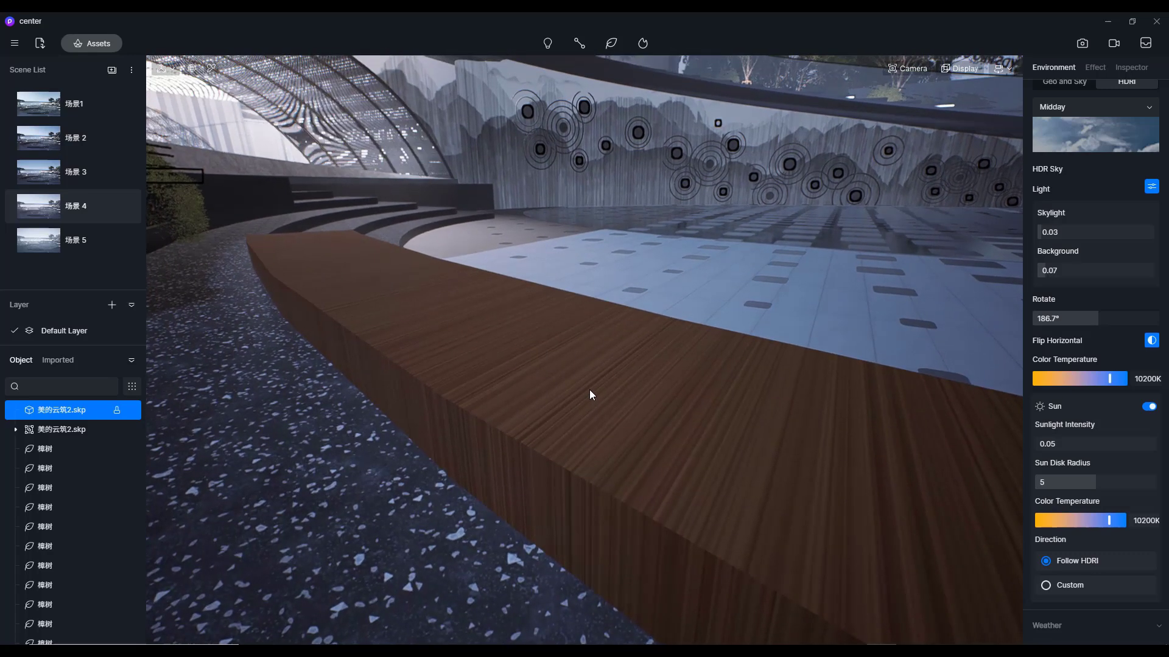
Step: Select the wooden bench material and enable Round Corner, toggling it once to compare
left_click(597, 392)
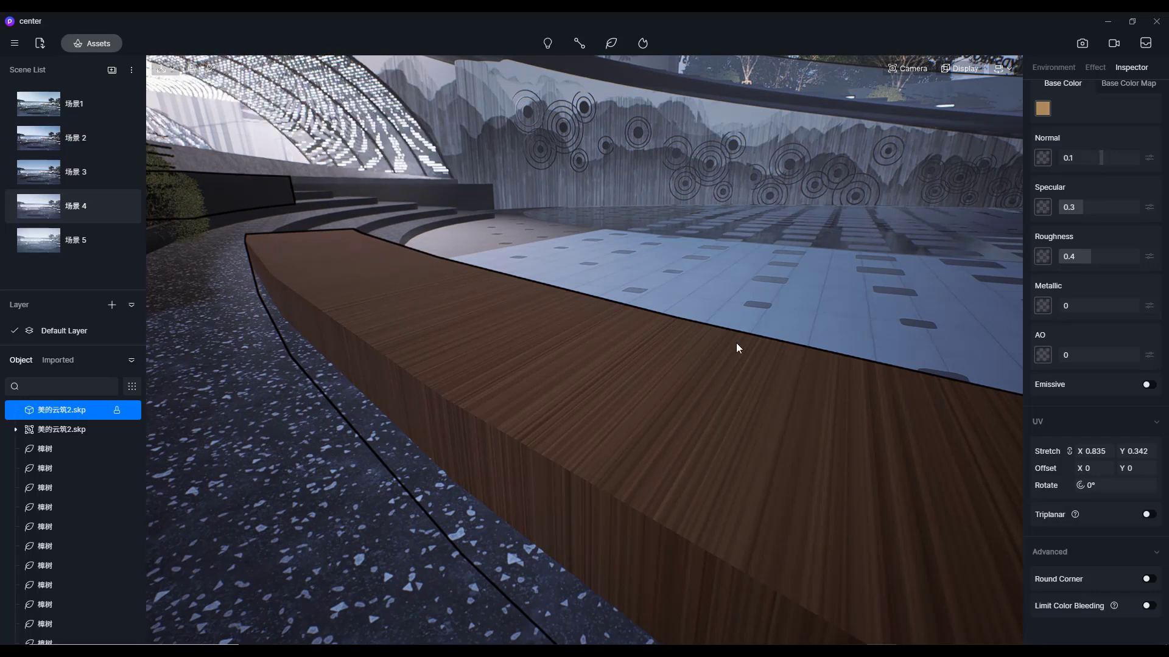
scroll(1081, 207, "up", 4)
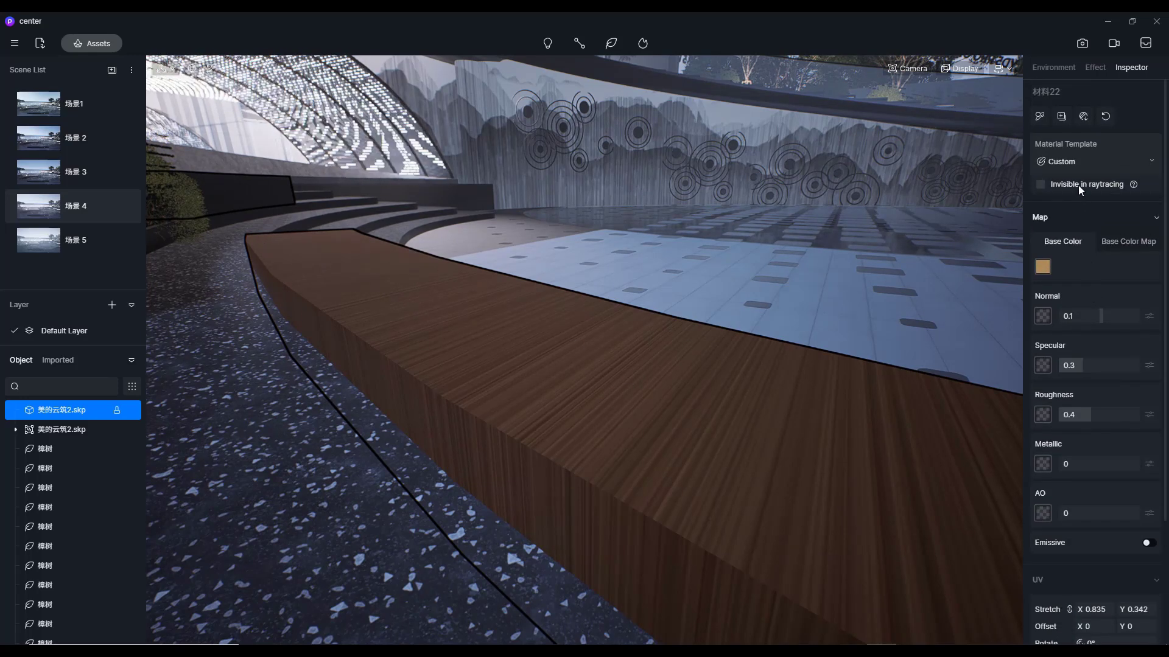
scroll(1078, 185, "down", 2)
scroll(1079, 242, "down", 1)
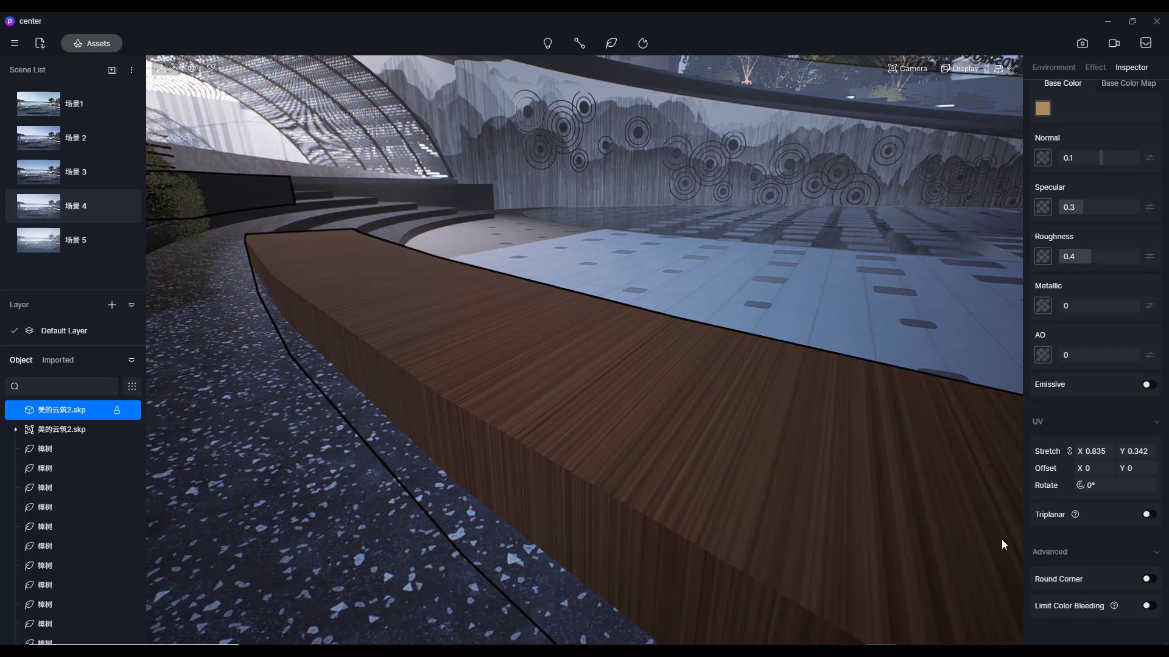
left_click(1146, 578)
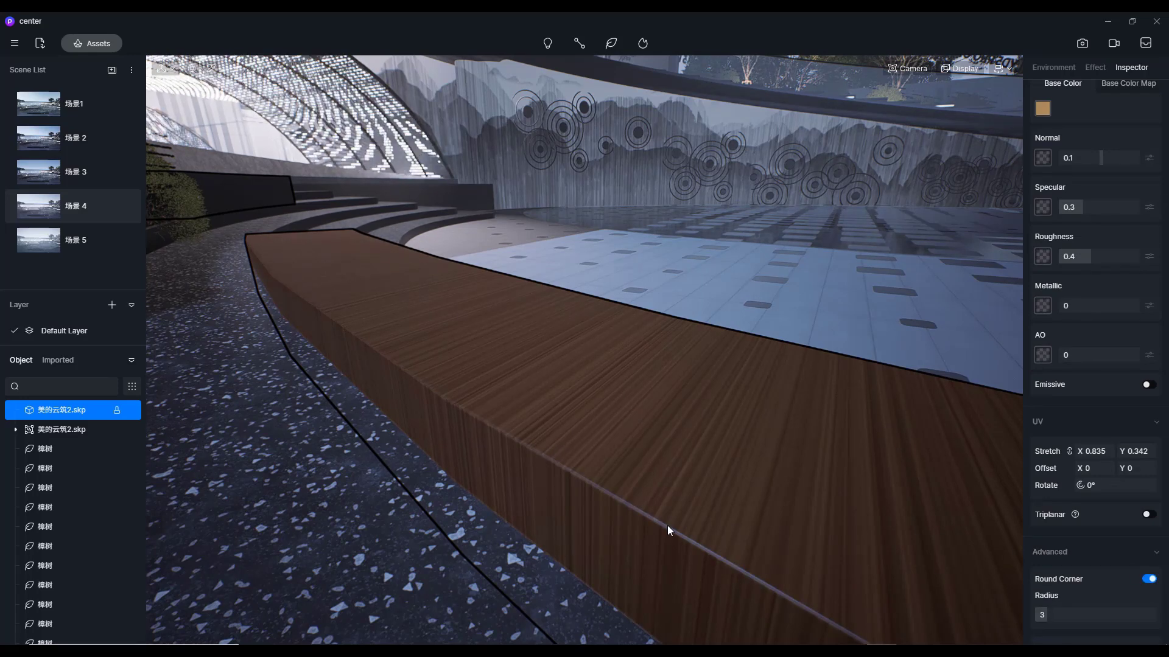
left_click(1148, 579)
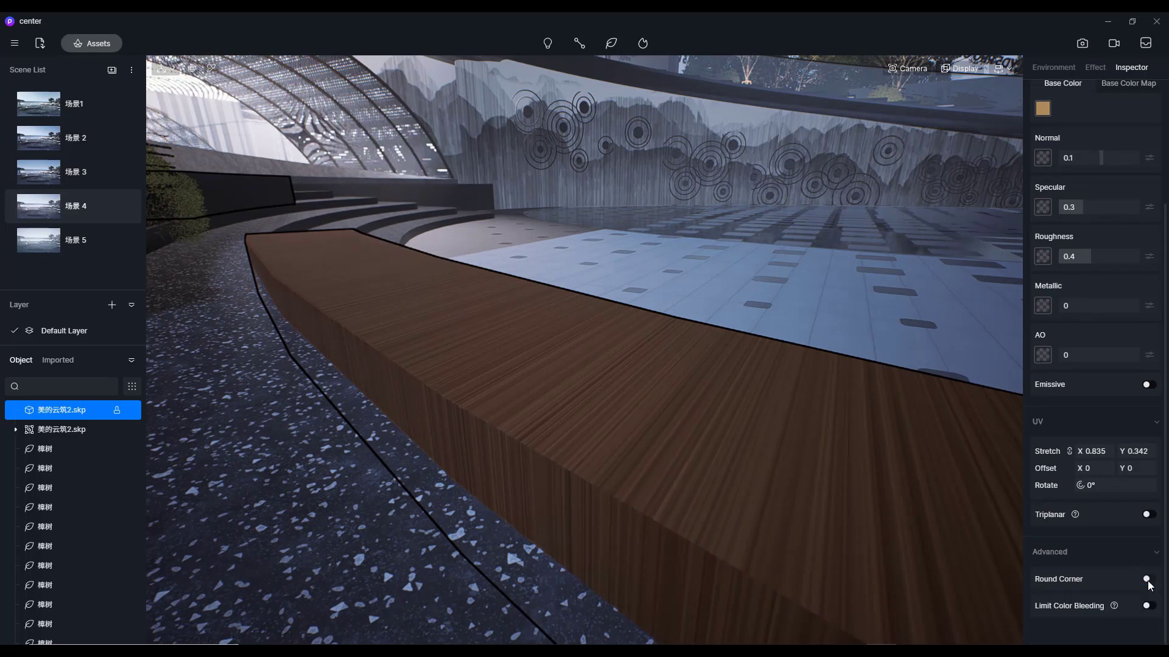
left_click(1147, 580)
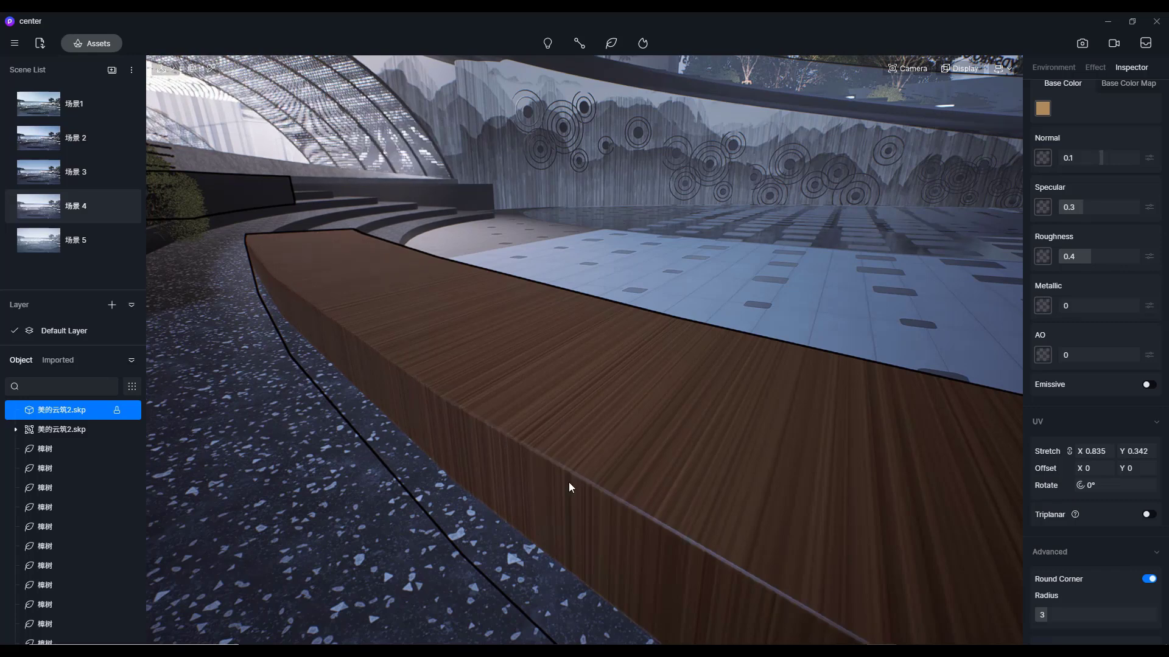
Step: Raise the bench's Round Corner Radius, then settle it at 5.4
scroll(573, 532, "up", 5)
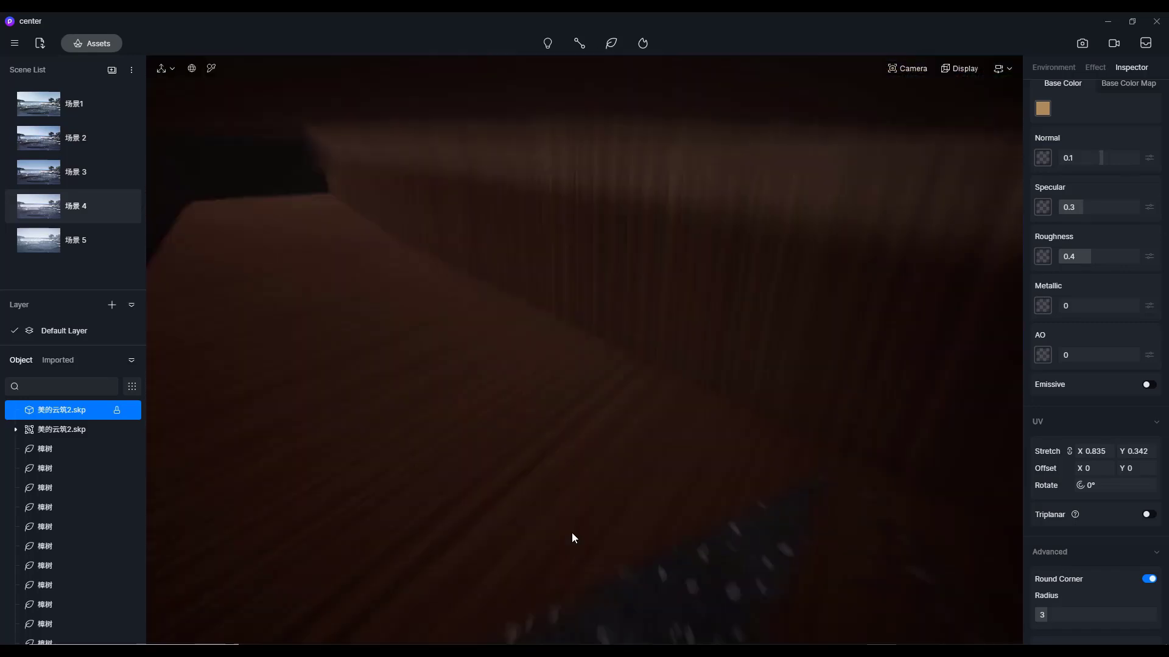
scroll(562, 534, "down", 5)
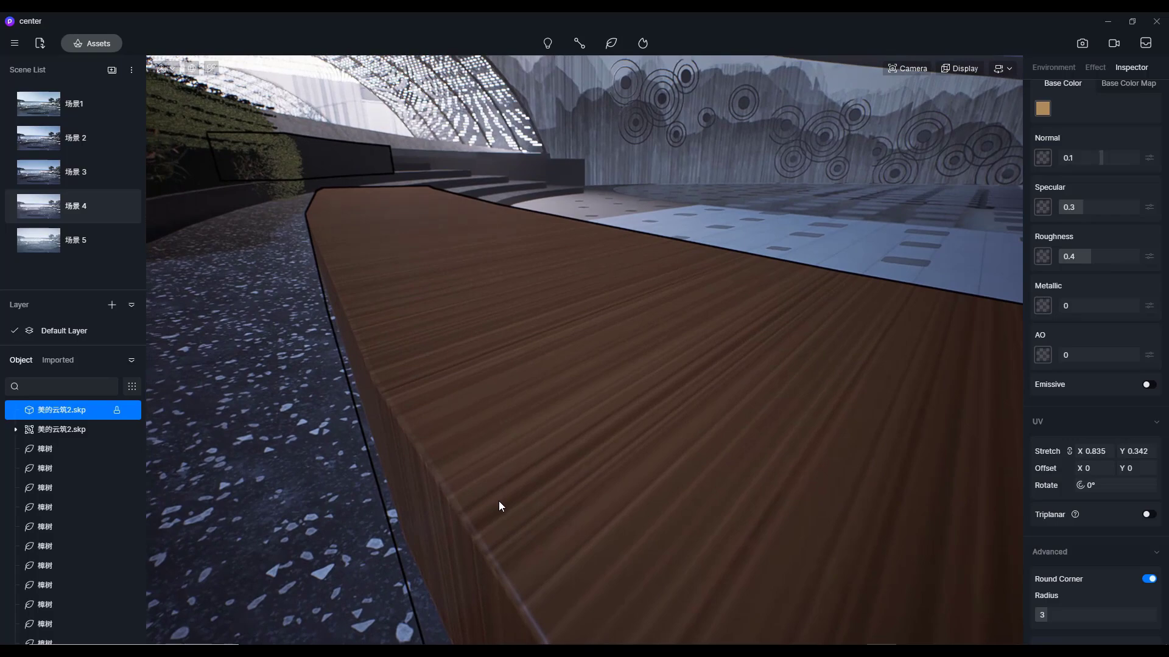
scroll(600, 458, "down", 5)
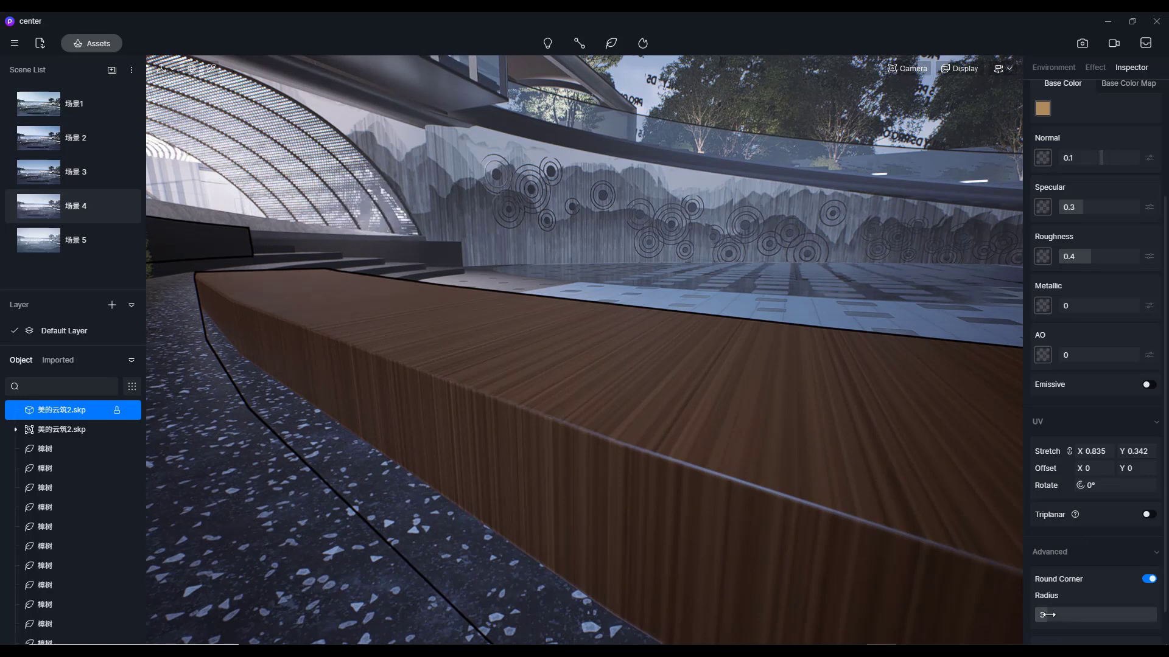
left_click_drag(1056, 615, 1094, 624)
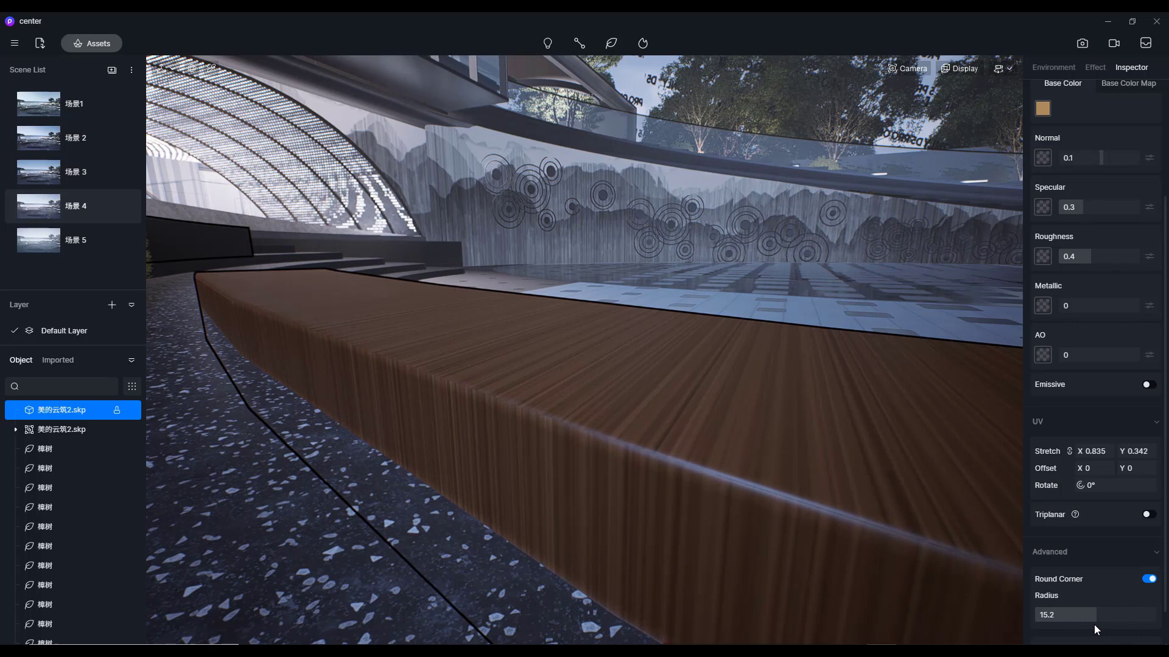
scroll(1093, 602, "down", 1)
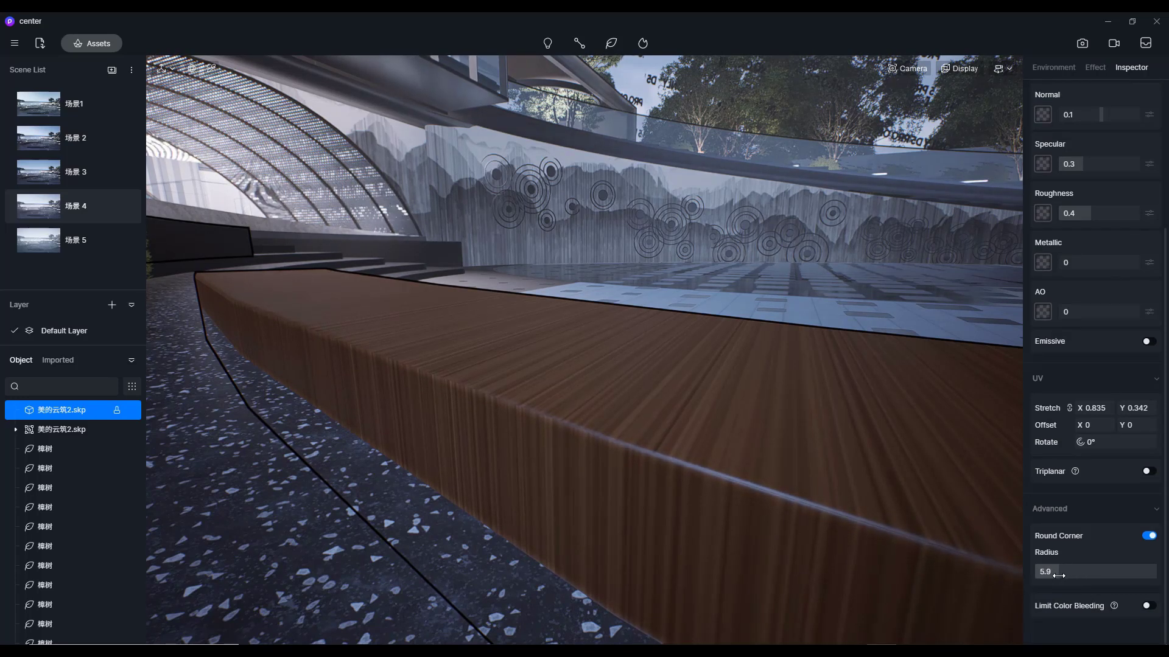
left_click_drag(1040, 575, 1032, 576)
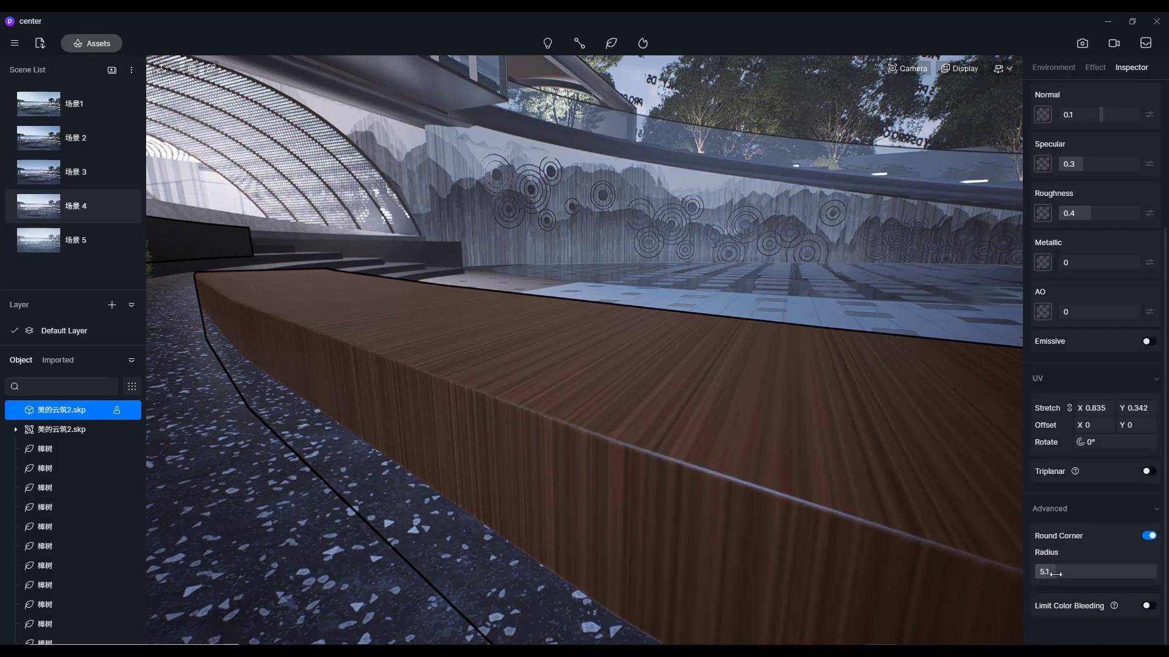
right_click_drag(749, 358, 516, 402)
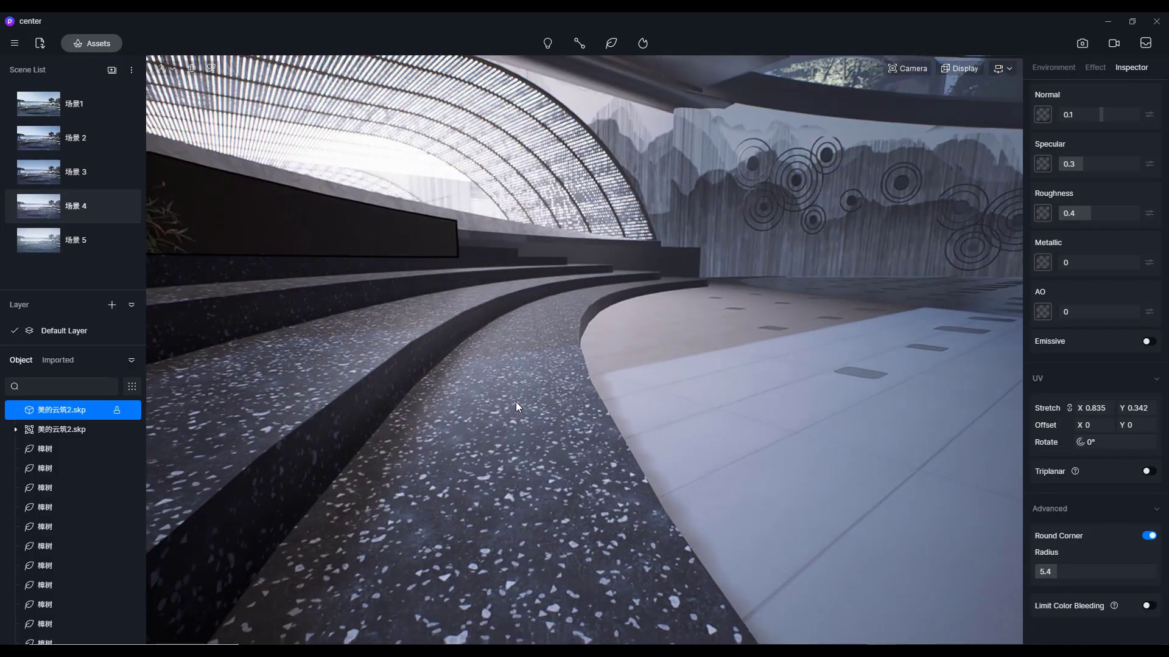
Step: Enable Round Corner on the terrazzo floor material with Radius 14.1, toggling to compare
left_click(742, 405)
left_click(1148, 579)
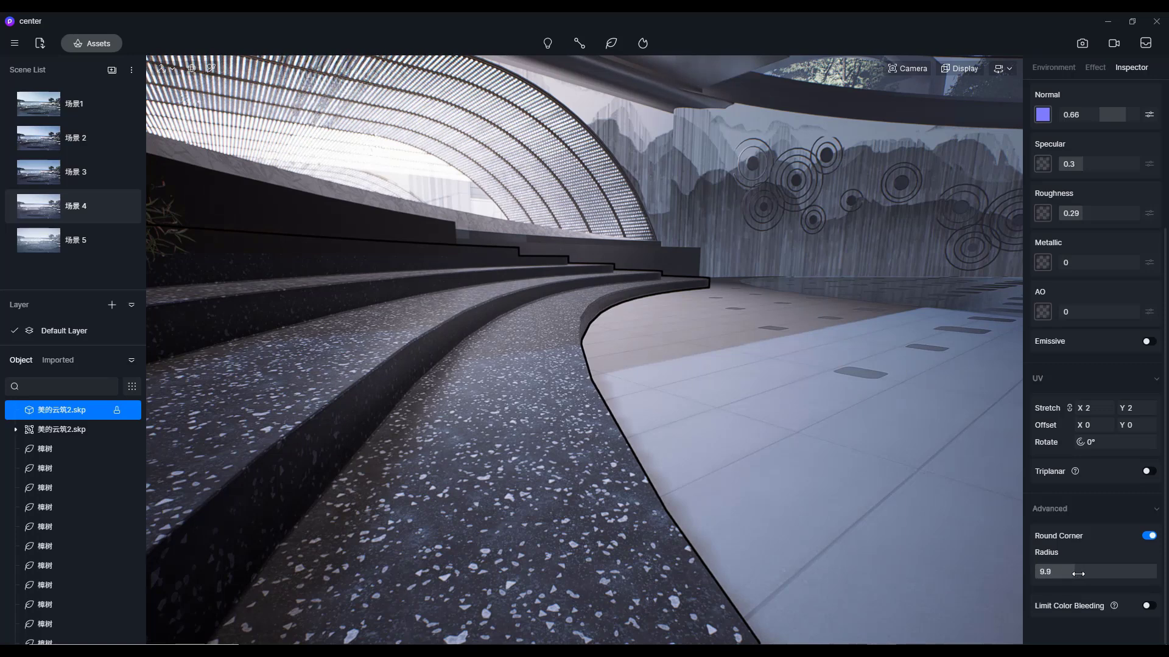
left_click_drag(1078, 574, 1095, 577)
scroll(681, 414, "up", 3)
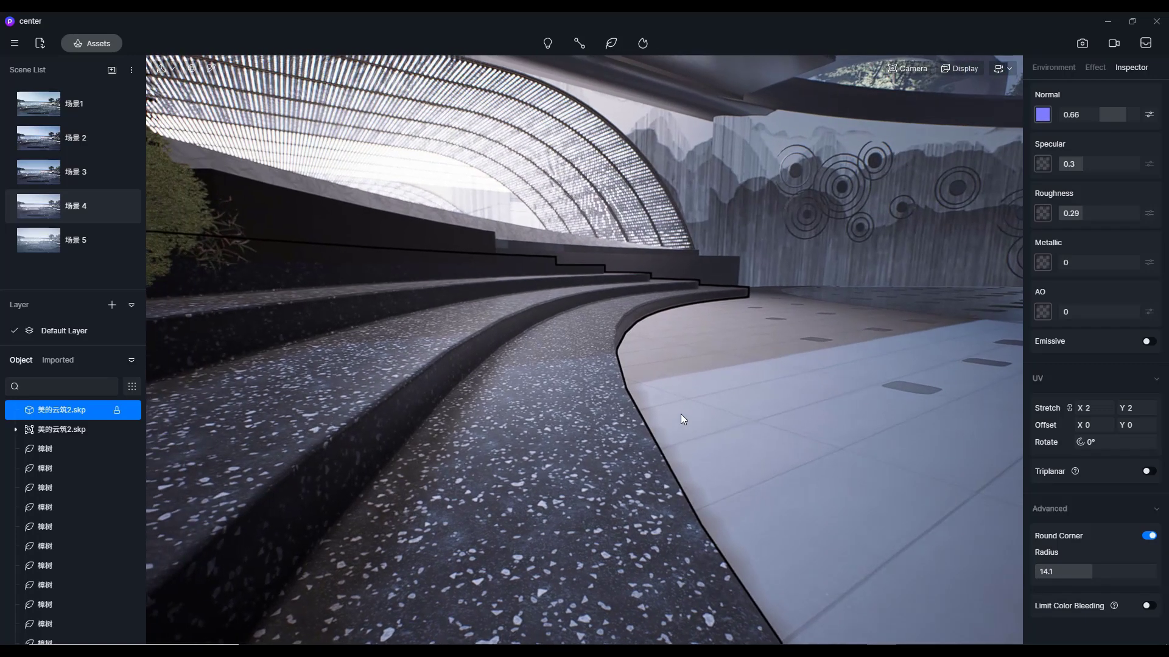
scroll(451, 461, "up", 5)
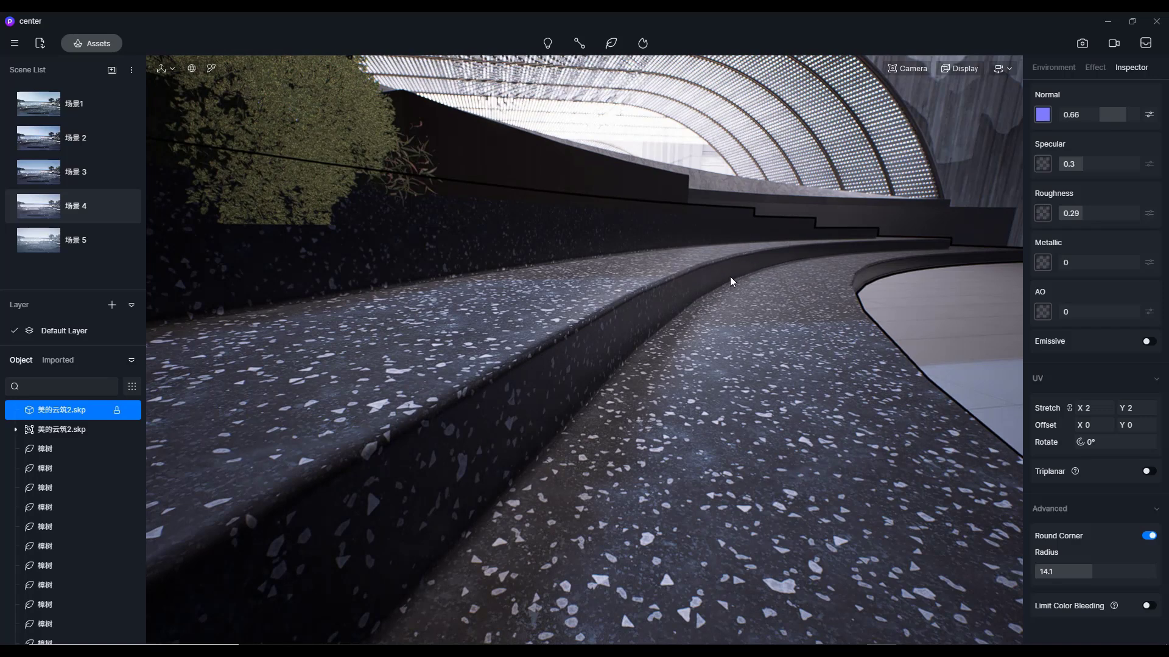
left_click(1147, 537)
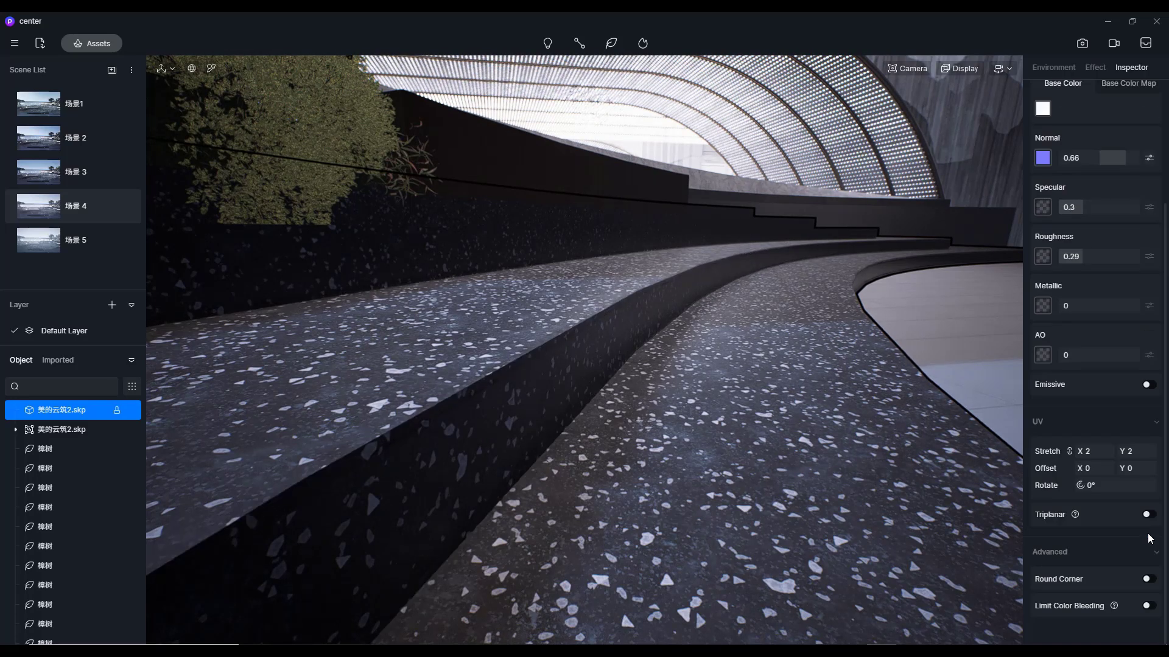
left_click(1148, 579)
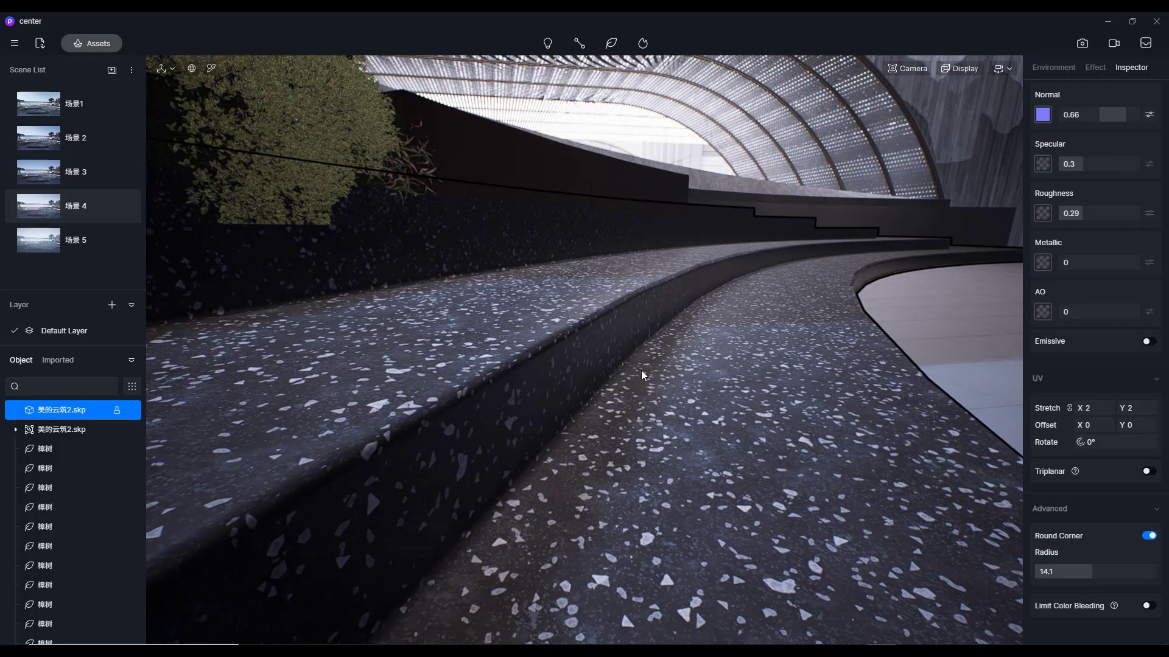
Step: Switch to 场景1 and set the lawn grass to Height 1.37, Trim 0.49, Density 0.41
left_click(775, 460)
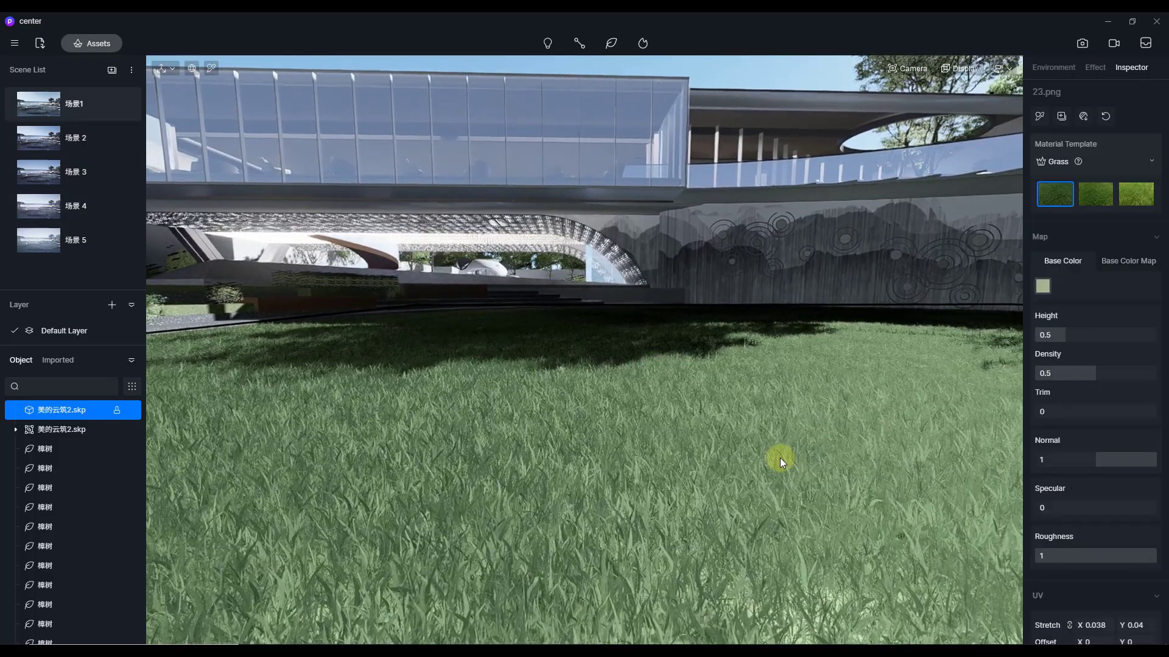
right_click_drag(780, 458, 727, 451)
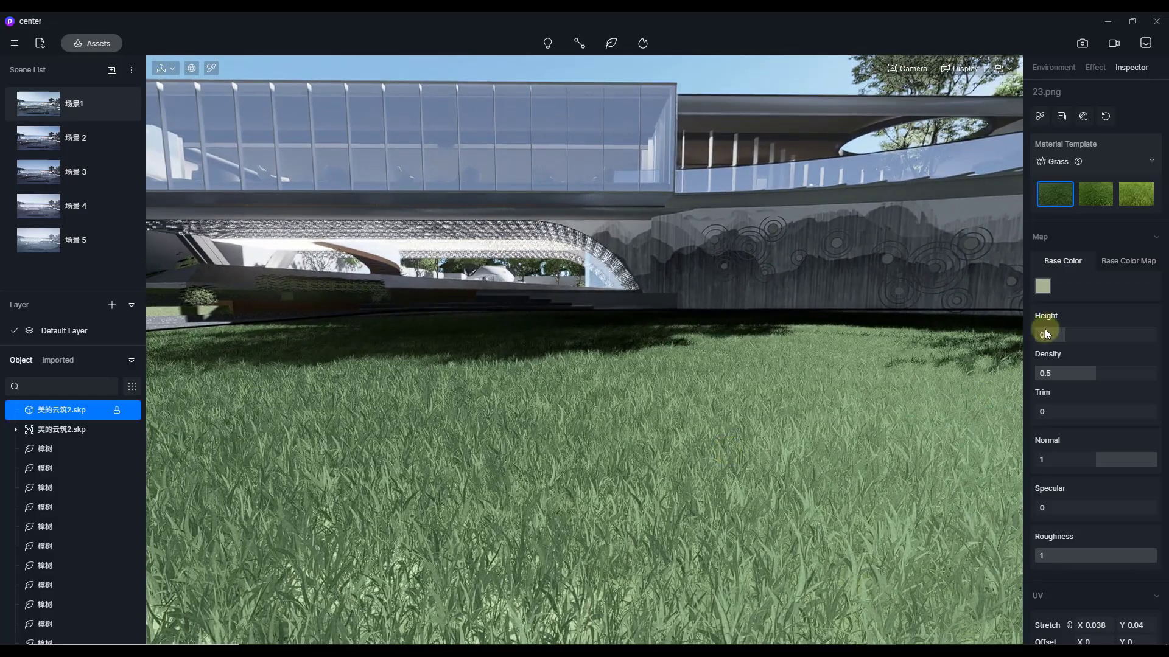
left_click_drag(1067, 332, 1123, 346)
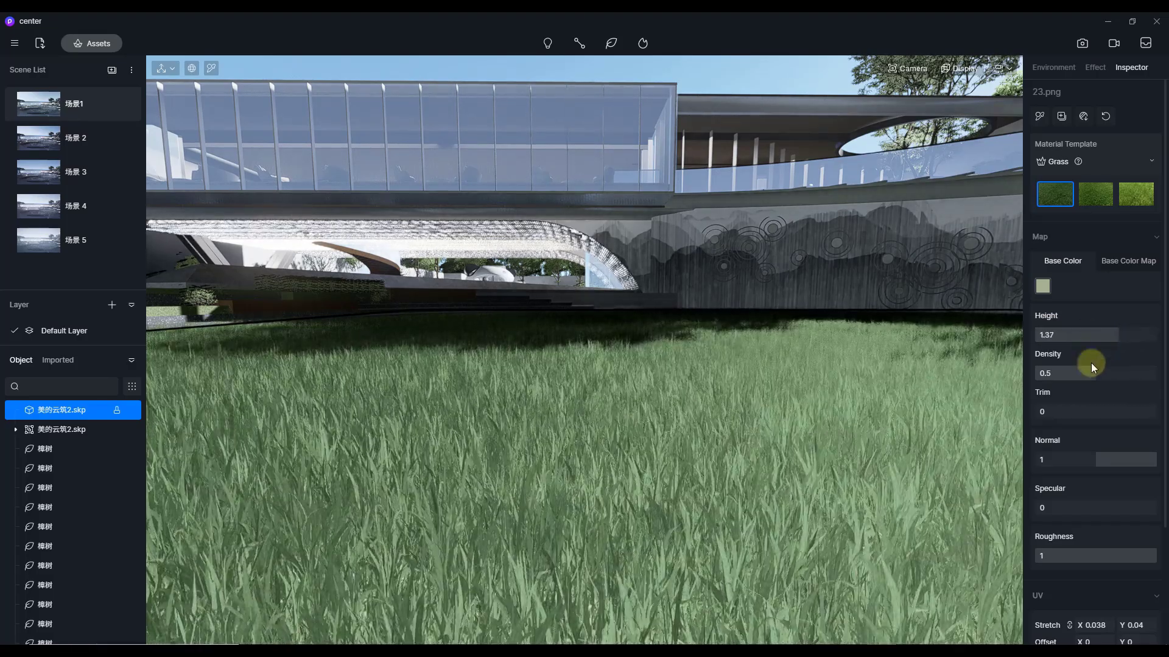
left_click_drag(1063, 412, 1090, 415)
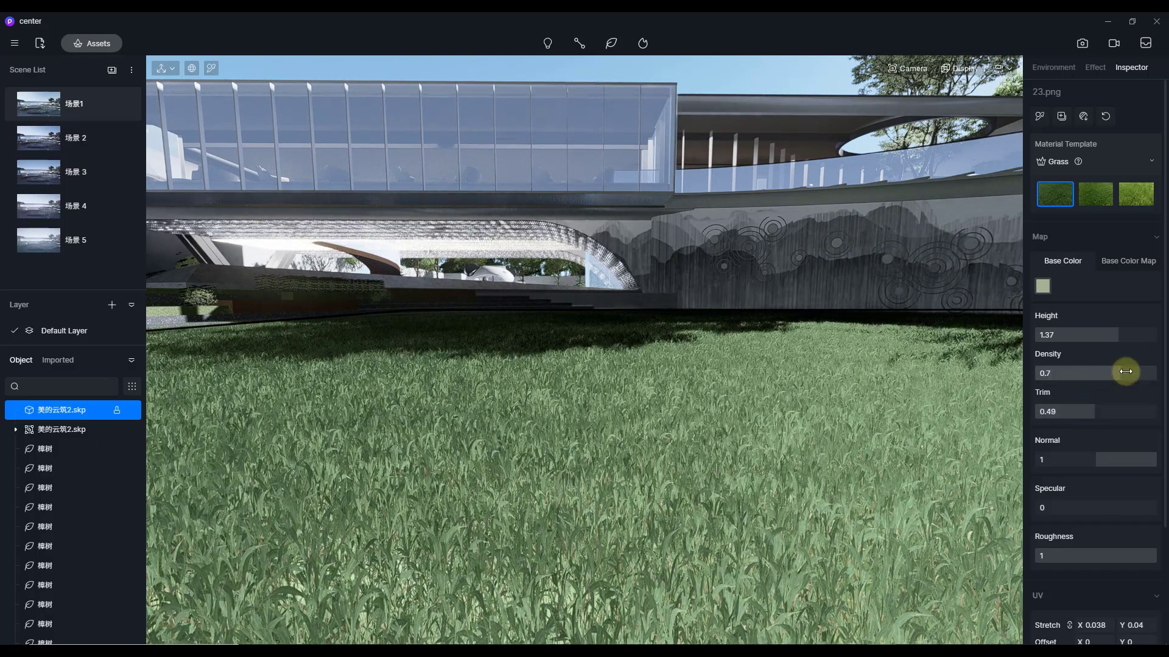
left_click_drag(1032, 375, 1094, 374)
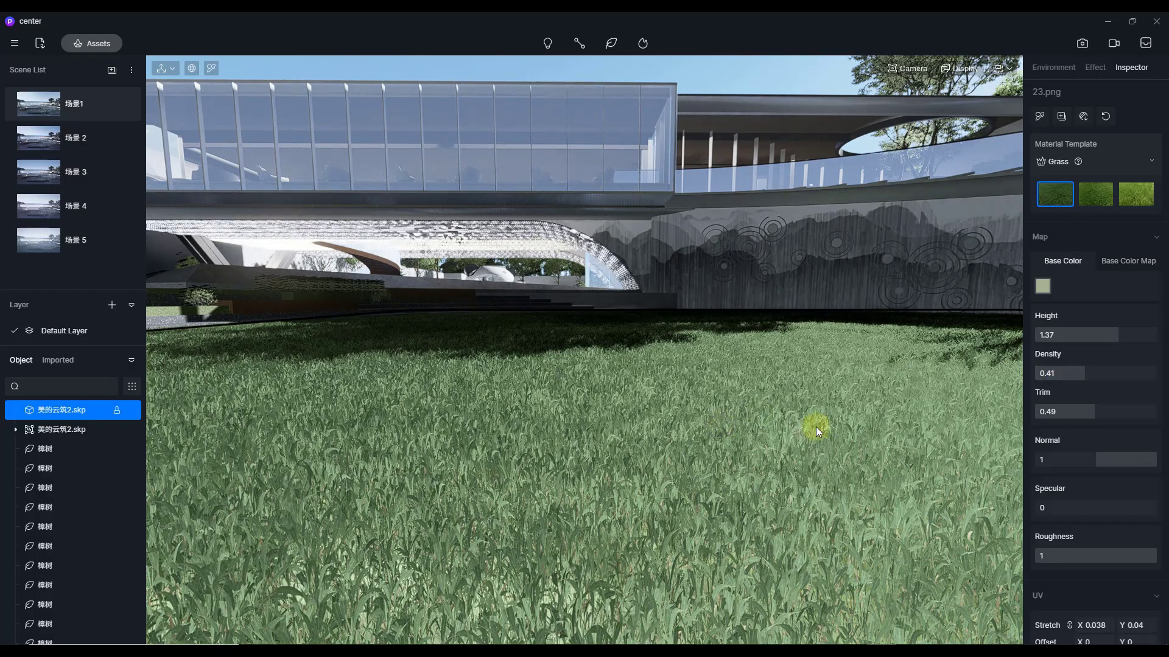
right_click_drag(816, 432, 715, 440)
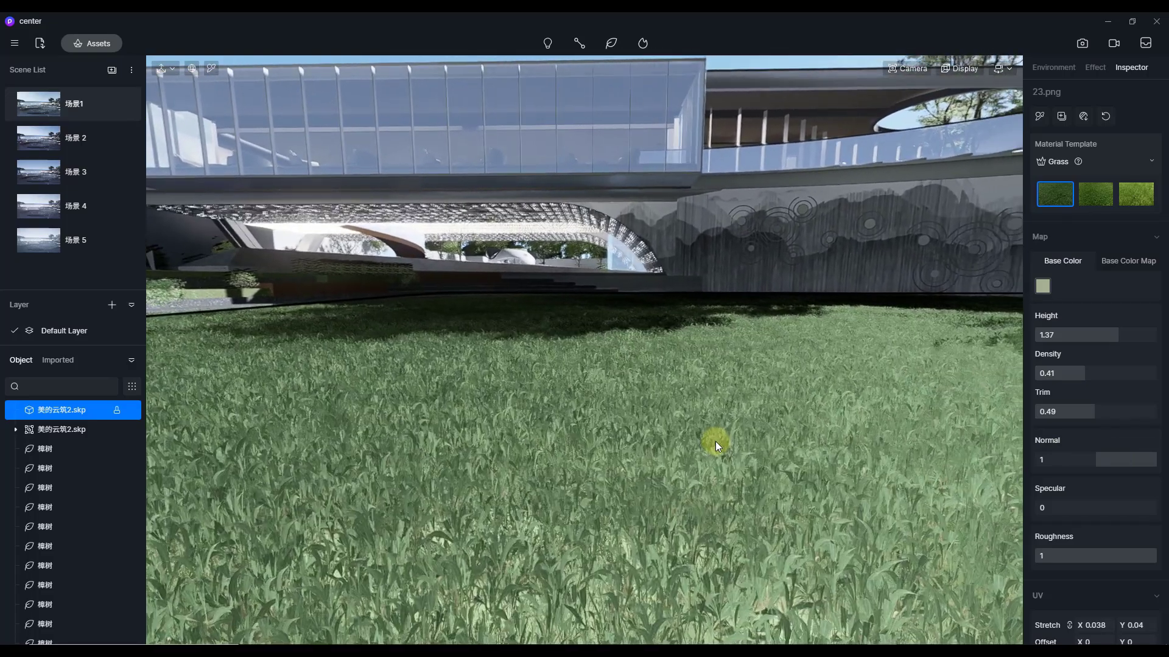
right_click_drag(608, 439, 612, 440)
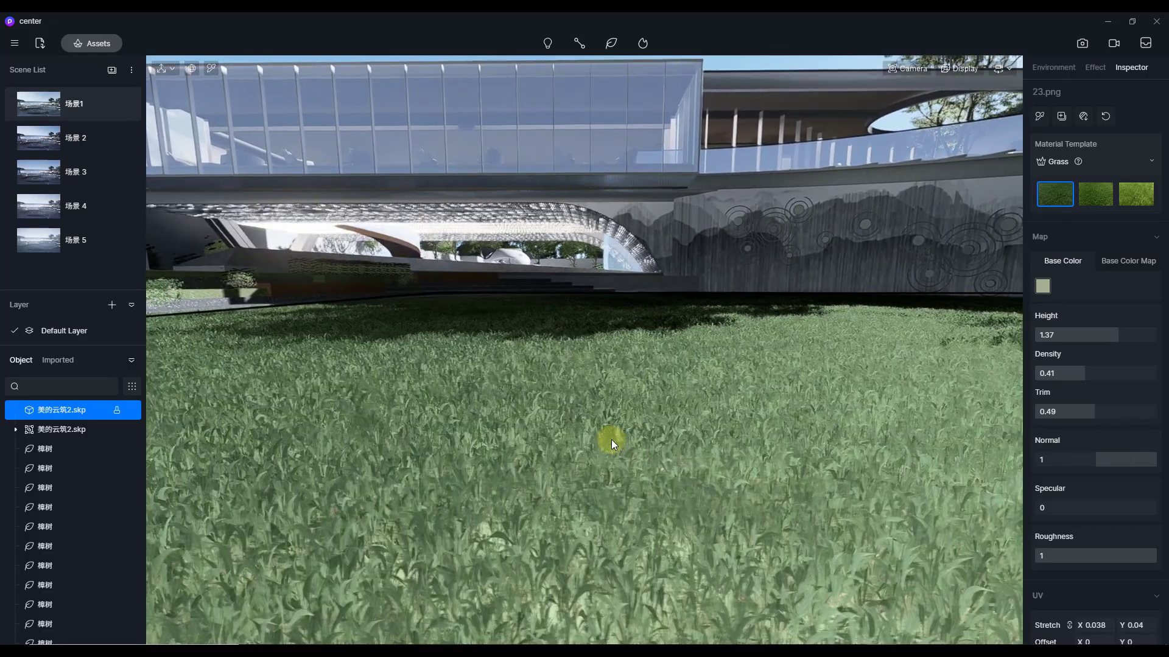
Step: Change the grass Base Color to a dark green
left_click(1042, 286)
left_click(1076, 350)
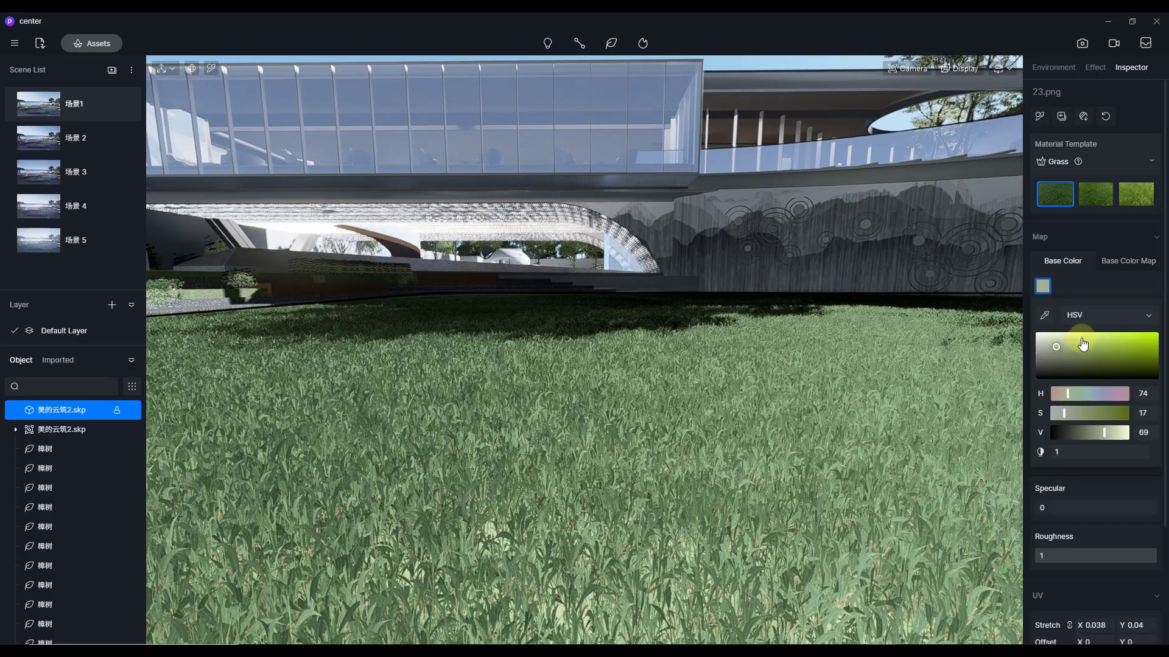
mouse_move(1108, 352)
left_mouse_down()
mouse_move(1141, 347)
mouse_move(1088, 353)
left_mouse_up()
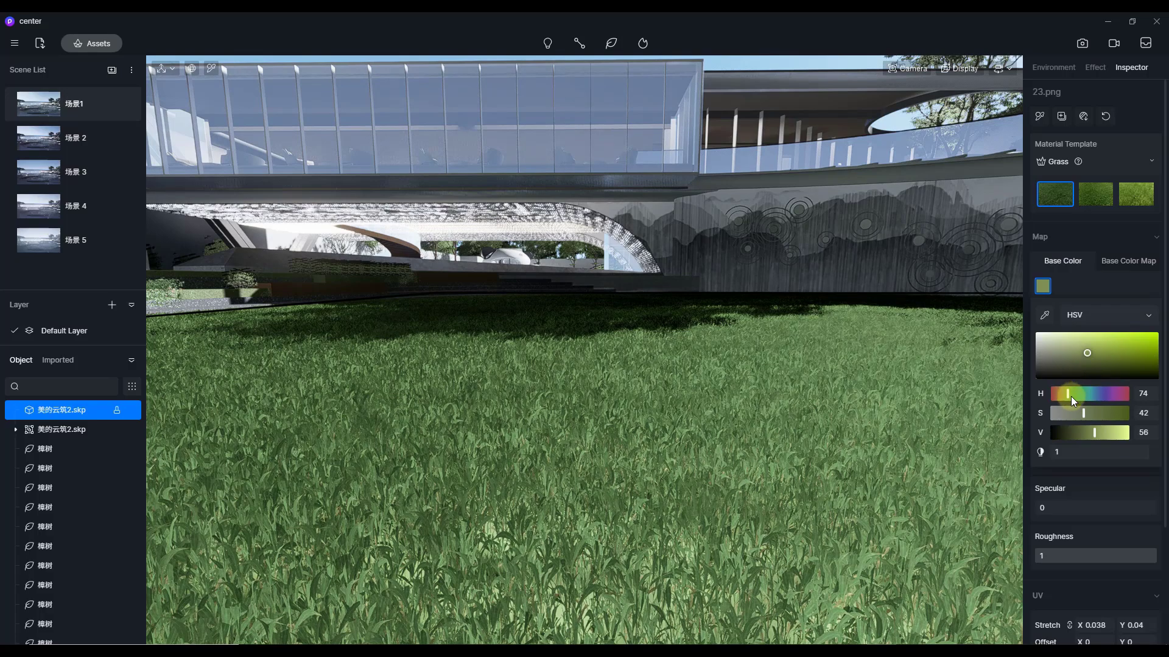
mouse_move(1072, 396)
left_mouse_down()
mouse_move(1113, 370)
mouse_move(1084, 372)
left_mouse_up()
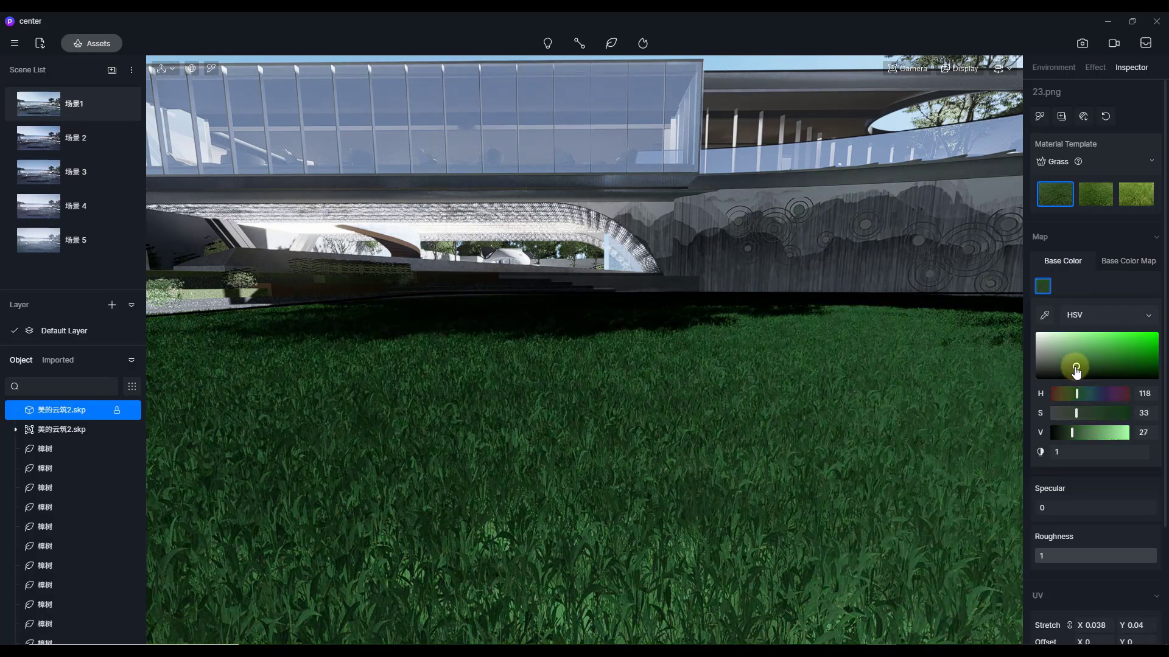
left_click(1039, 289)
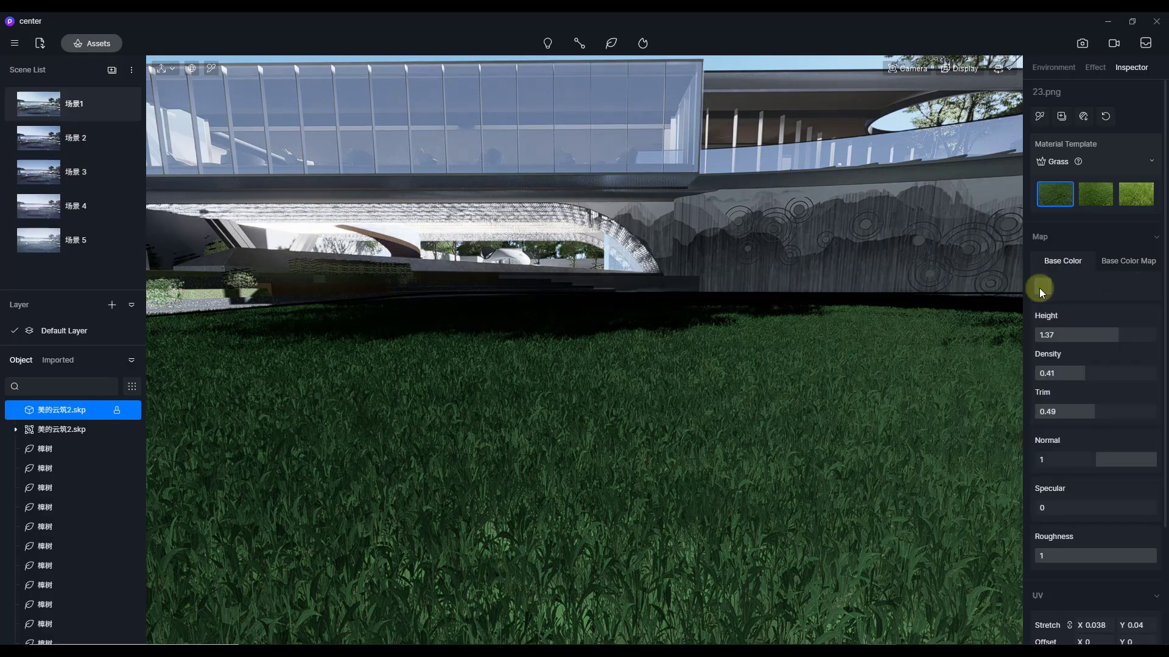
Step: Lower the grass Height to 1.19
mouse_move(1111, 334)
left_mouse_down()
mouse_move(1039, 348)
mouse_move(1107, 349)
left_mouse_up()
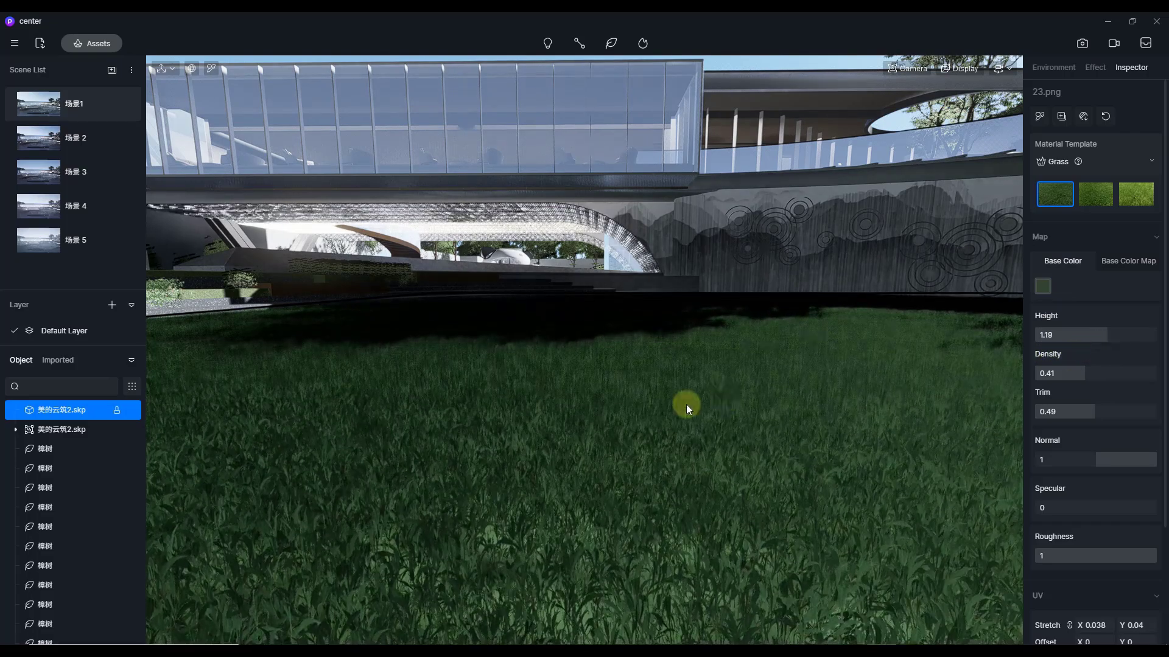
scroll(670, 426, "up", 2)
scroll(608, 435, "down", 3)
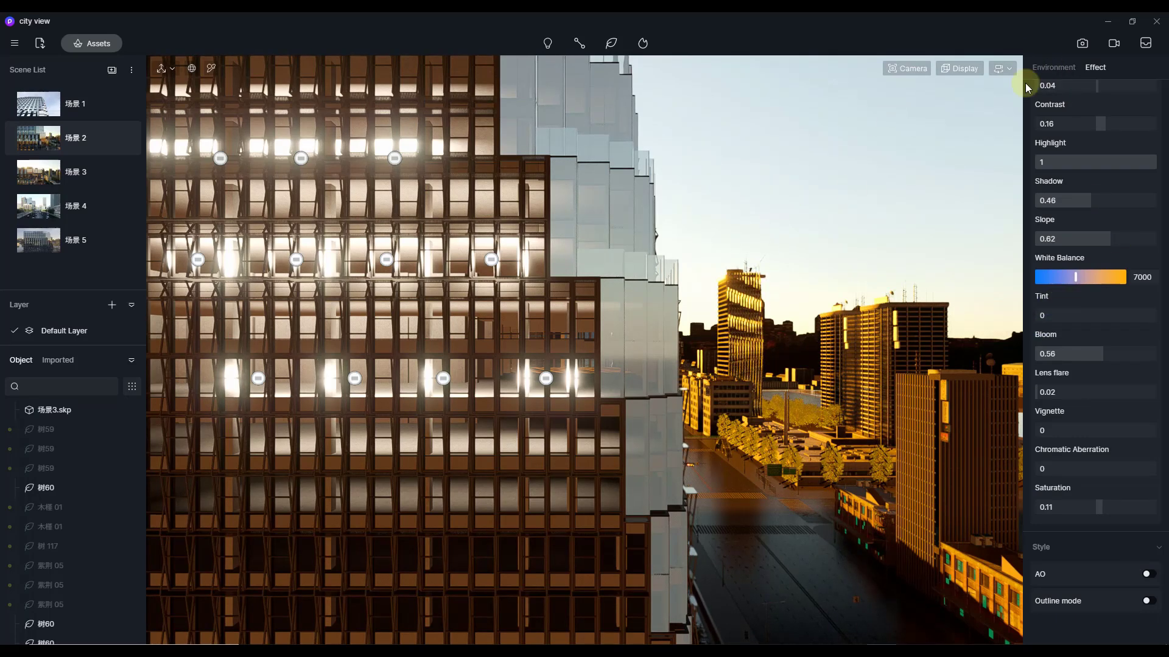
Step: Turn on Outline mode in the Effect tab's Style settings
left_click(1055, 72)
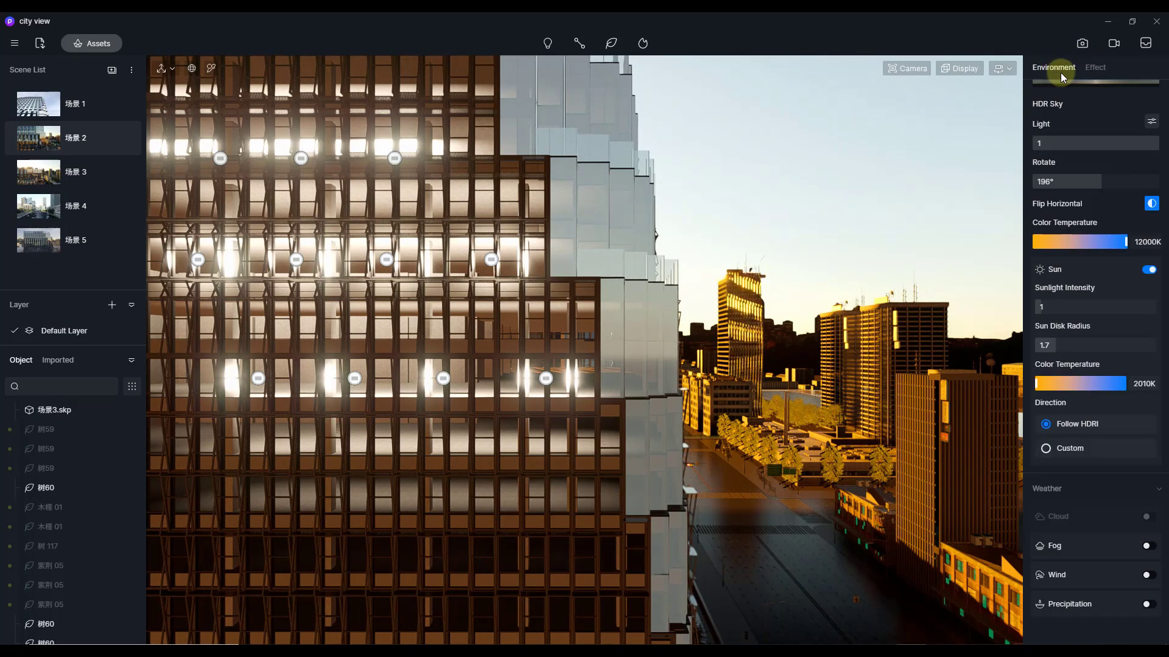
left_click(1094, 70)
scroll(1096, 522, "down", 3)
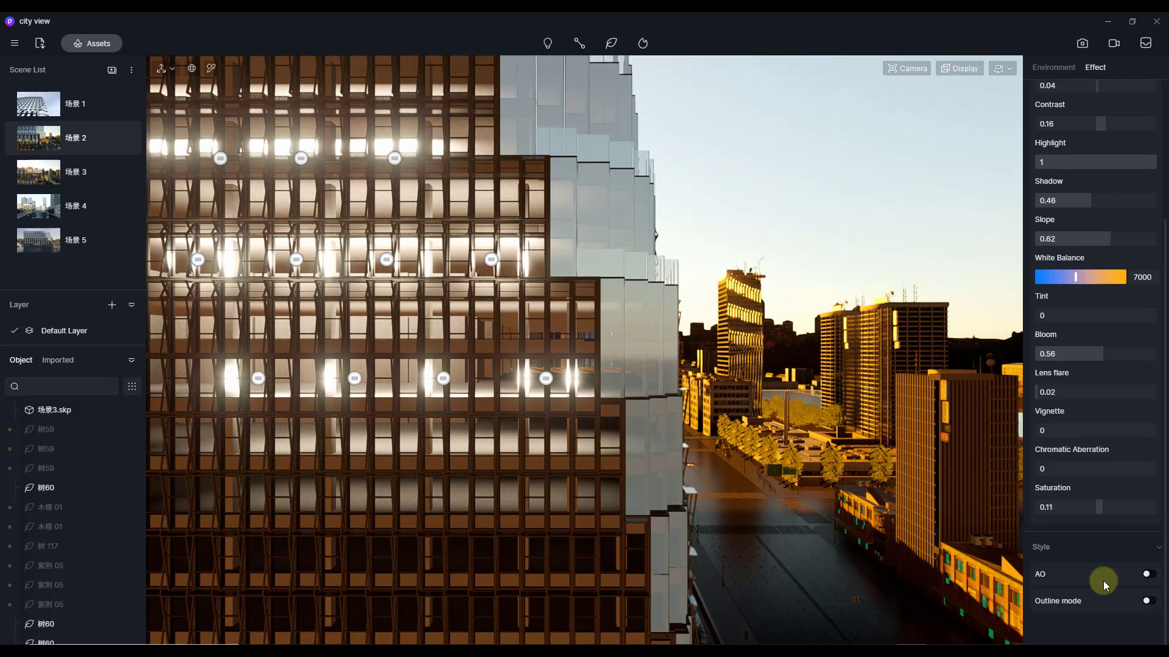
left_click(1148, 601)
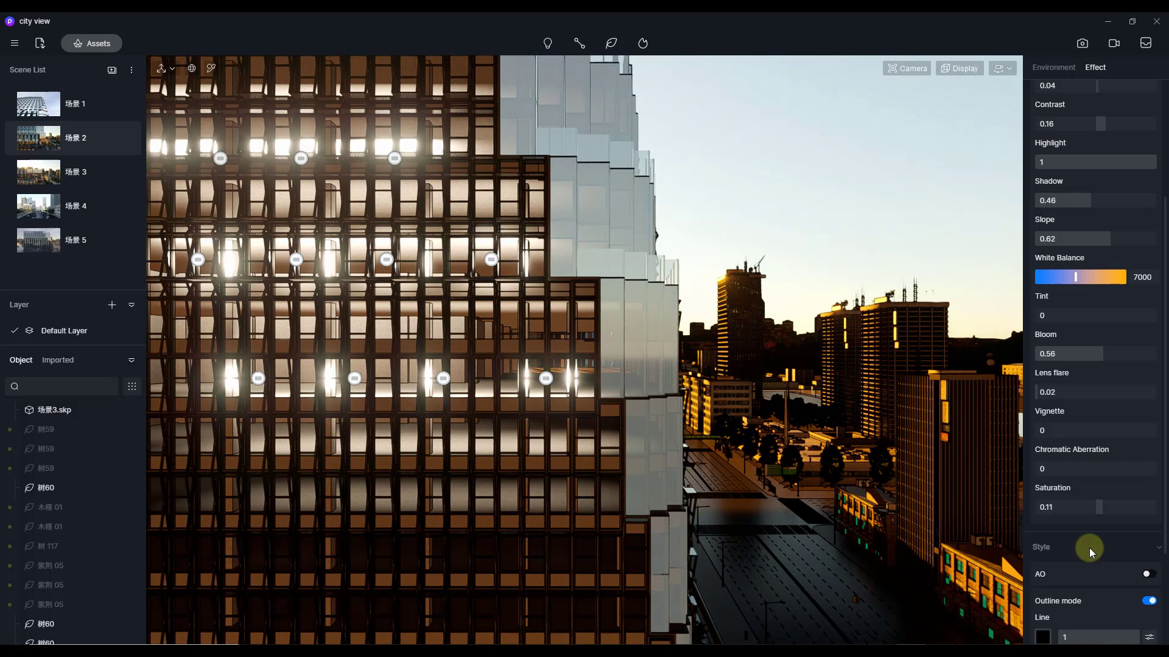
Step: Set outline Line to 0.91 and Line Width to 83, then go to 场景 4
scroll(1091, 552, "down", 2)
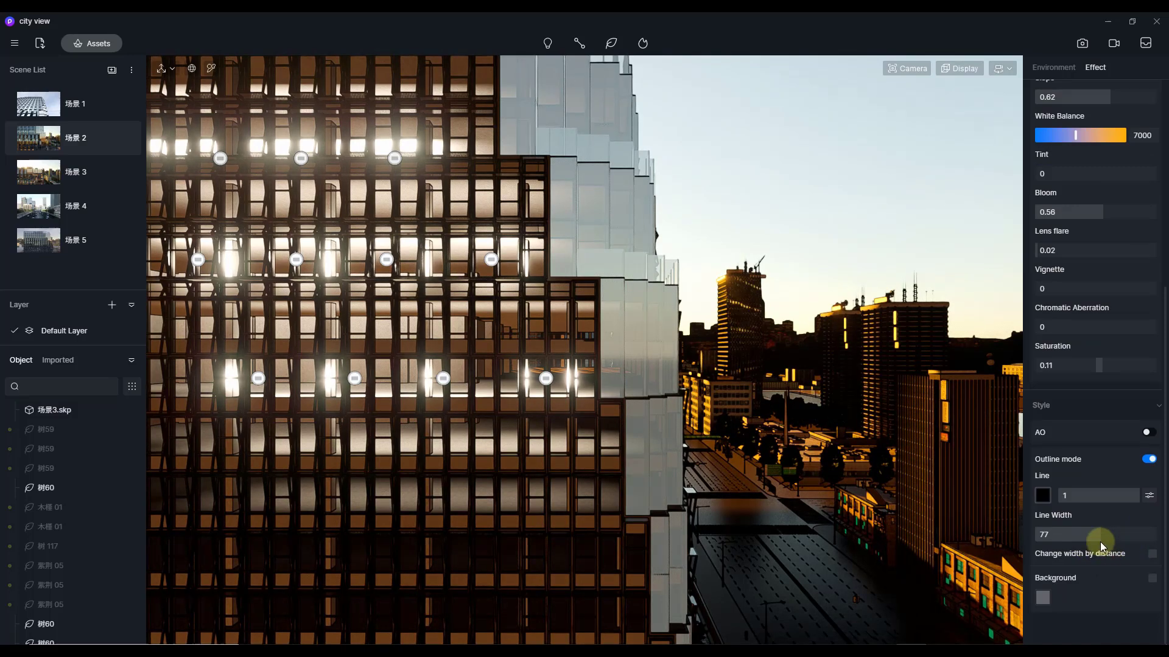
left_click(1152, 554)
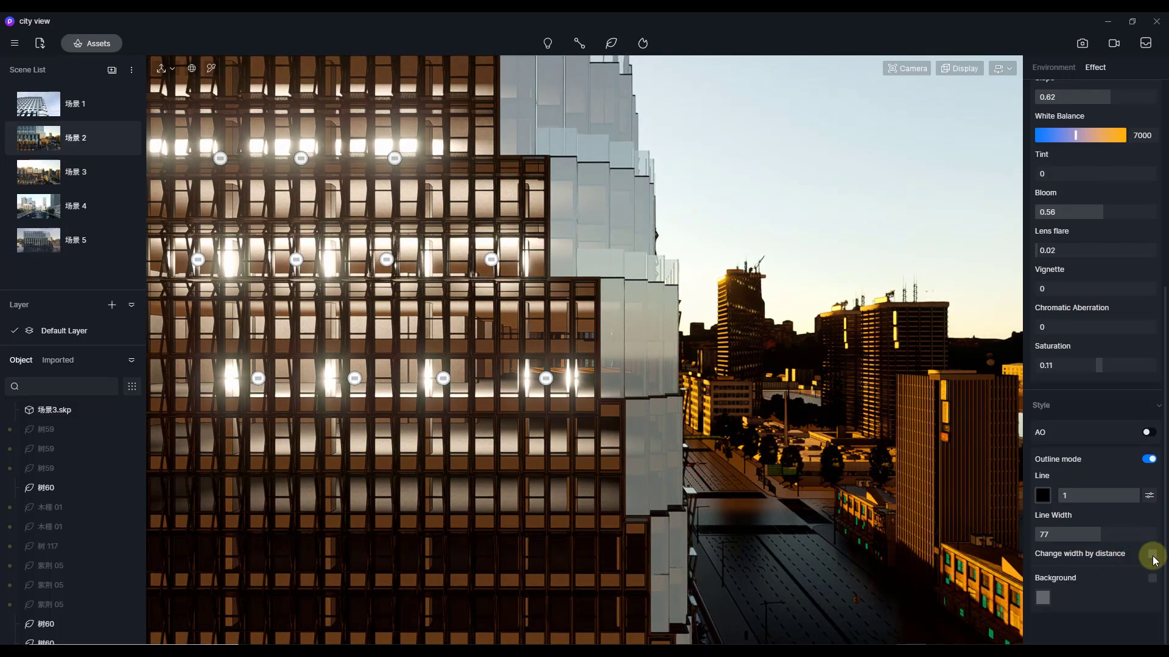
mouse_move(1118, 499)
left_mouse_down()
mouse_move(1063, 496)
mouse_move(1141, 500)
left_mouse_up()
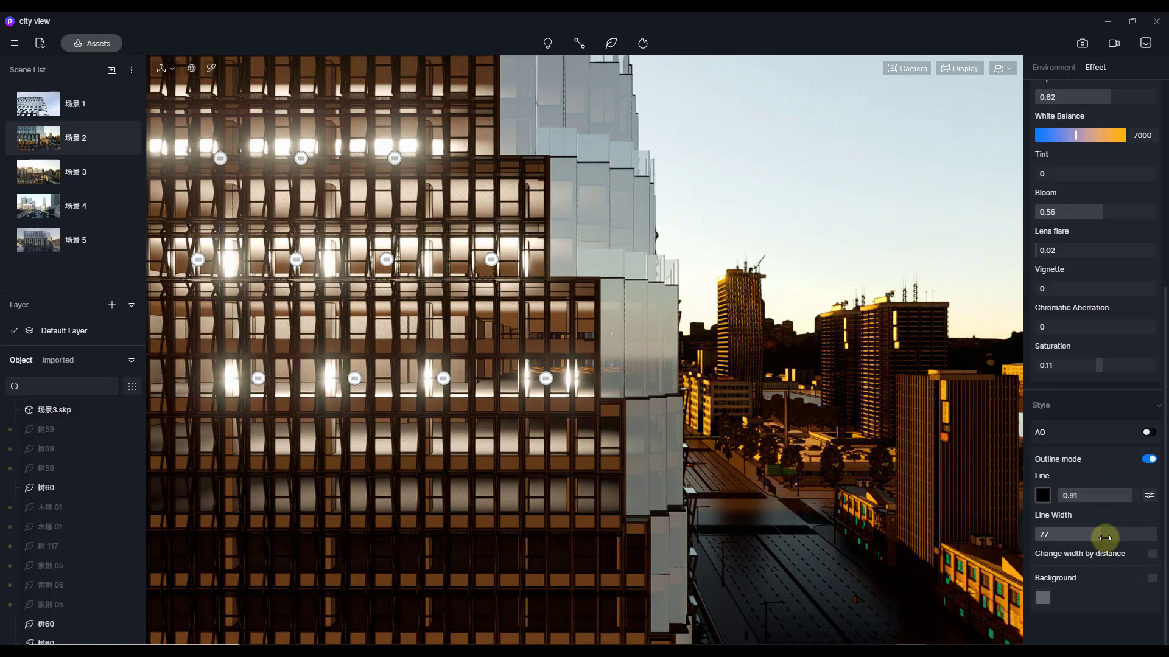
mouse_move(1105, 539)
left_mouse_down()
mouse_move(1033, 540)
mouse_move(1115, 537)
left_mouse_up()
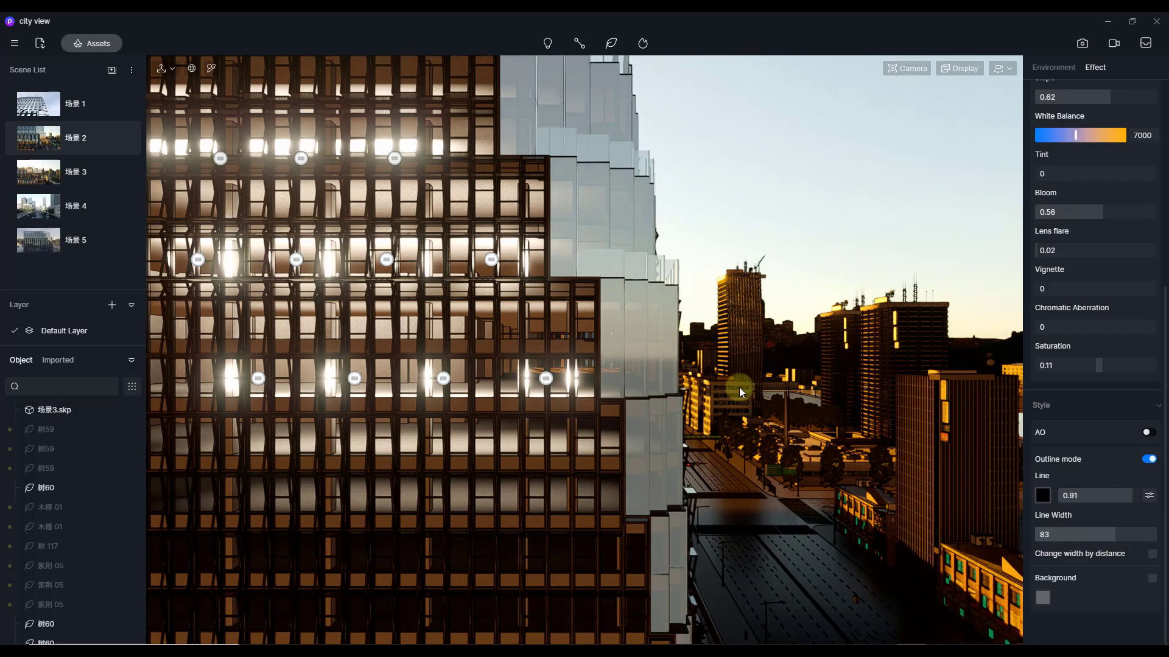
left_click(84, 206)
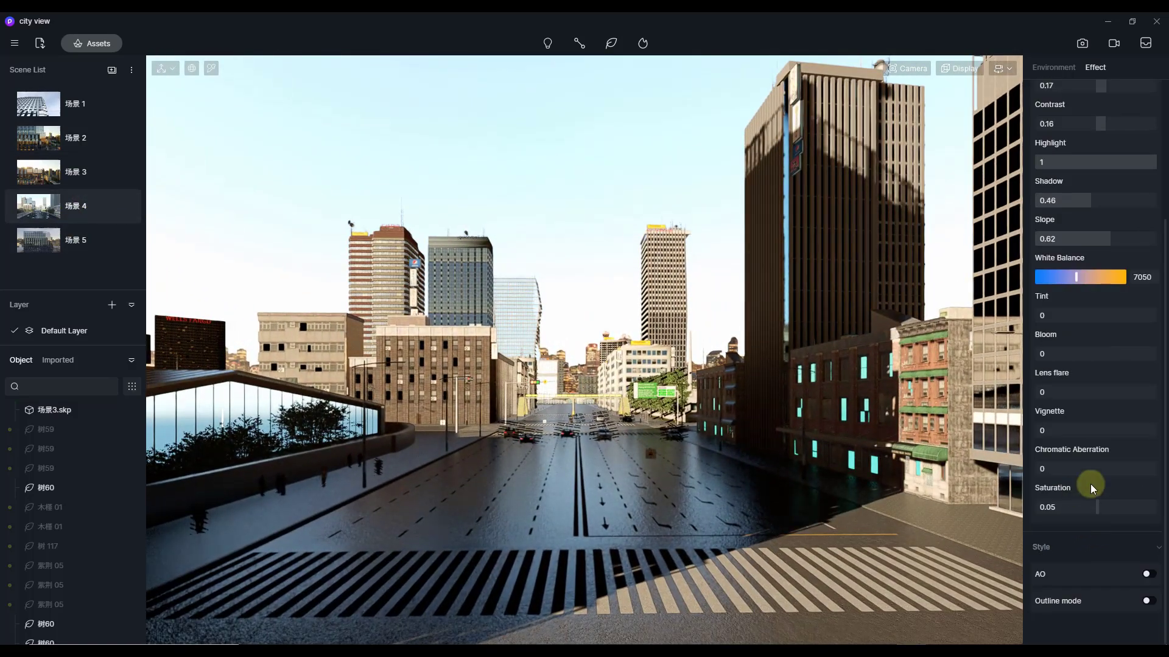
Step: Enable Outline with a white Background and Line Width about 98 on scene 4
left_click(1148, 602)
scroll(1149, 605, "down", 3)
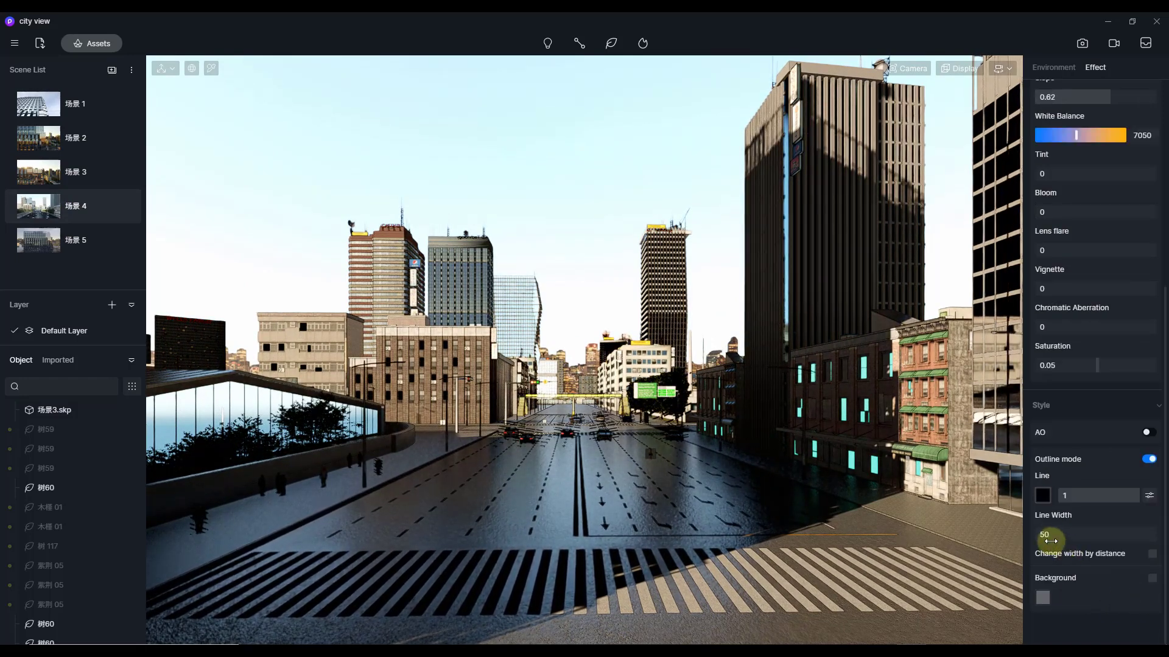
left_click_drag(1052, 541, 1125, 495)
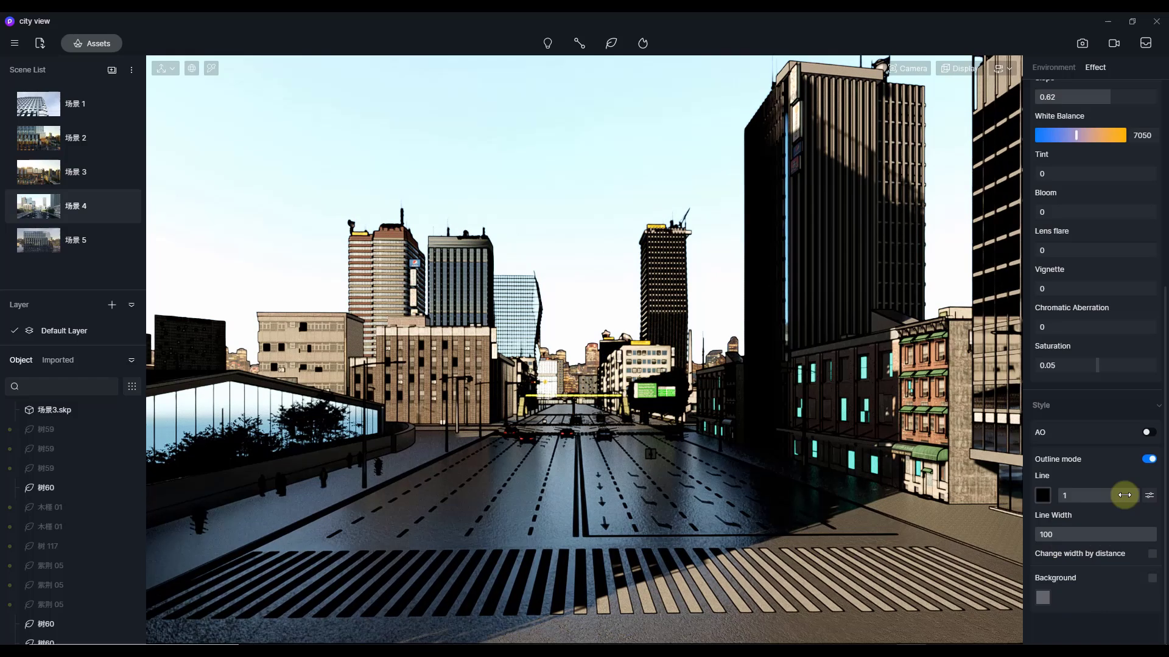
left_click(1152, 579)
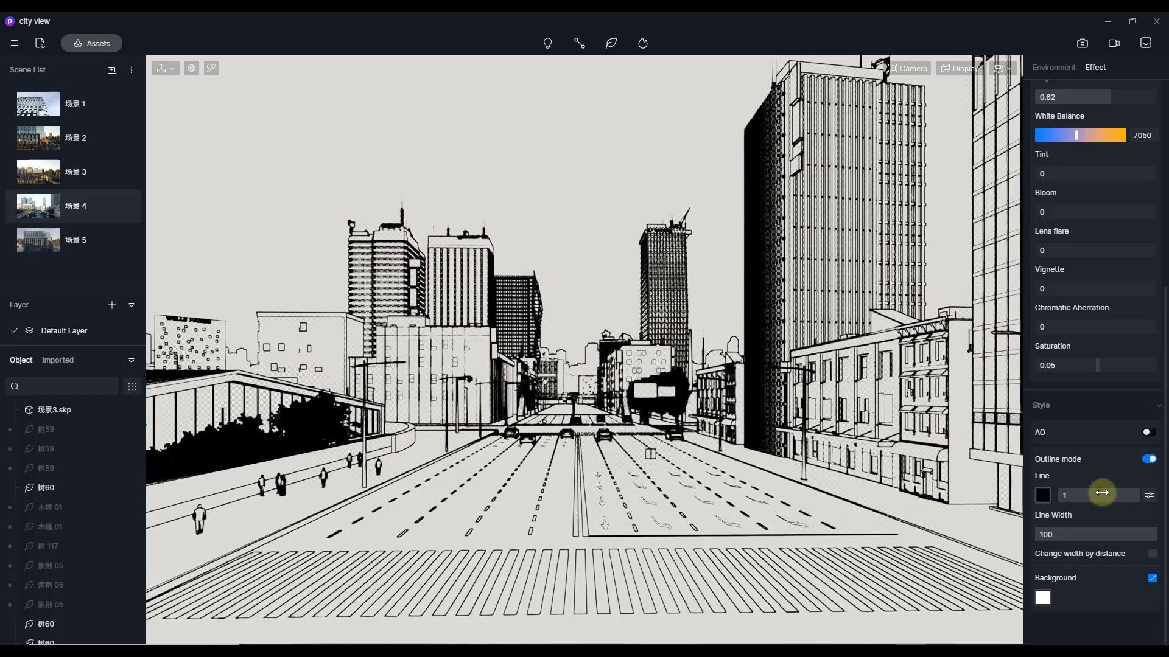
mouse_move(1116, 534)
left_mouse_down()
mouse_move(1044, 543)
mouse_move(1142, 530)
mouse_move(1077, 495)
mouse_move(1126, 497)
mouse_move(1117, 548)
left_mouse_up()
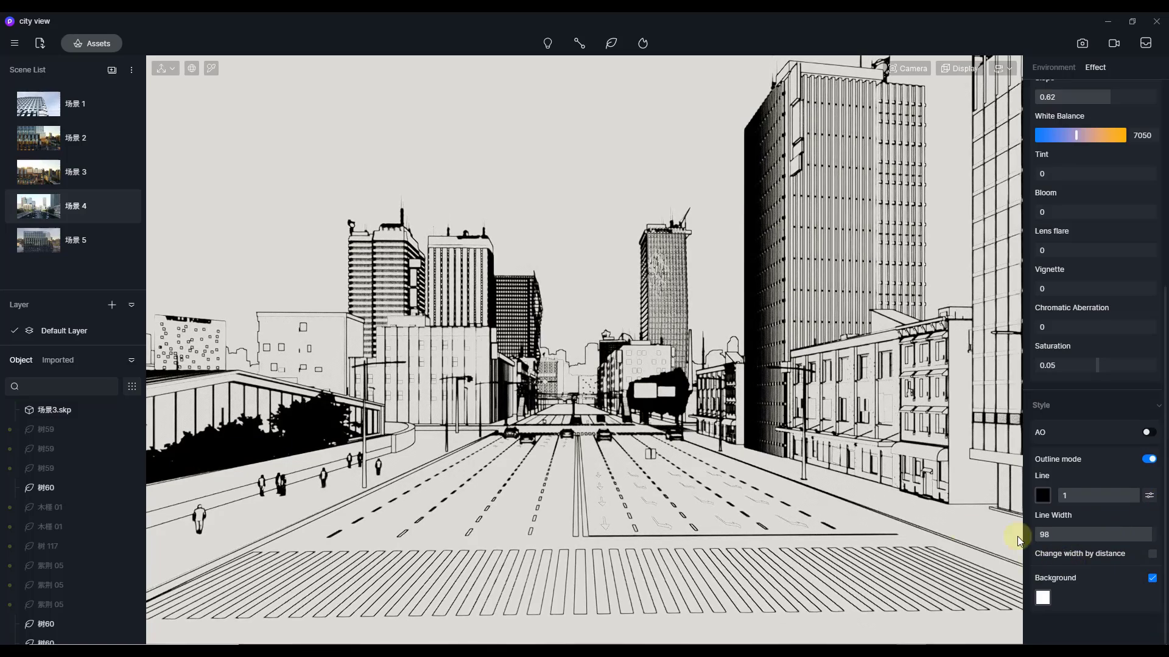
Step: On Scene 5, enable outline mode with a light background and line width 100
left_click(71, 243)
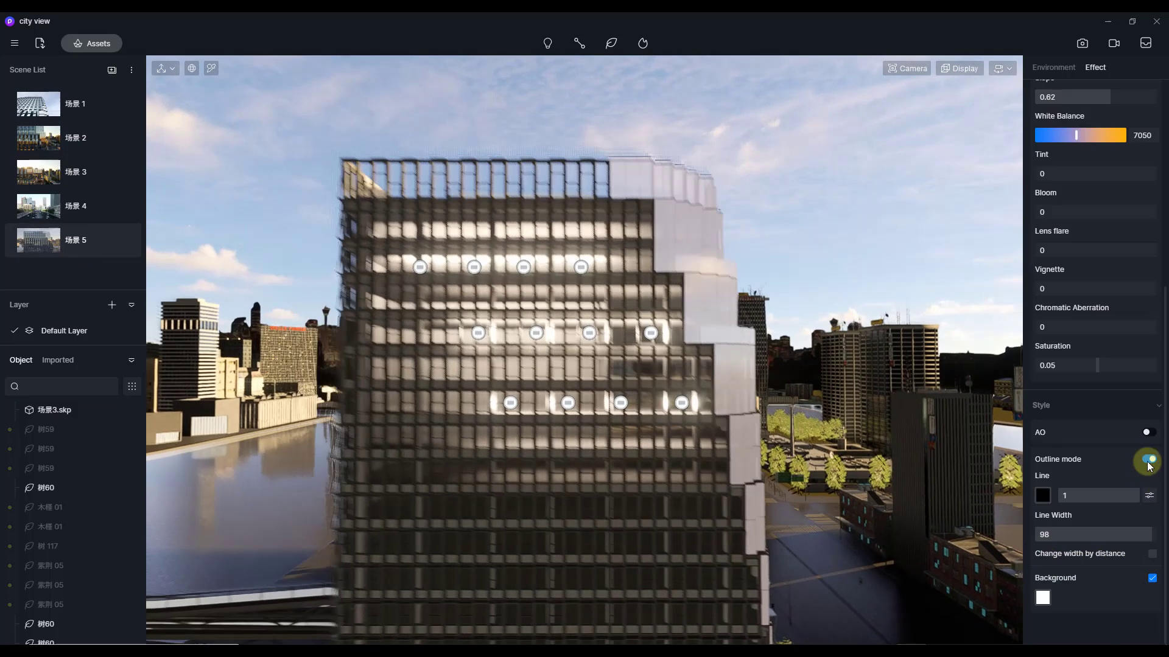
left_click(1148, 602)
scroll(1144, 585, "down", 2)
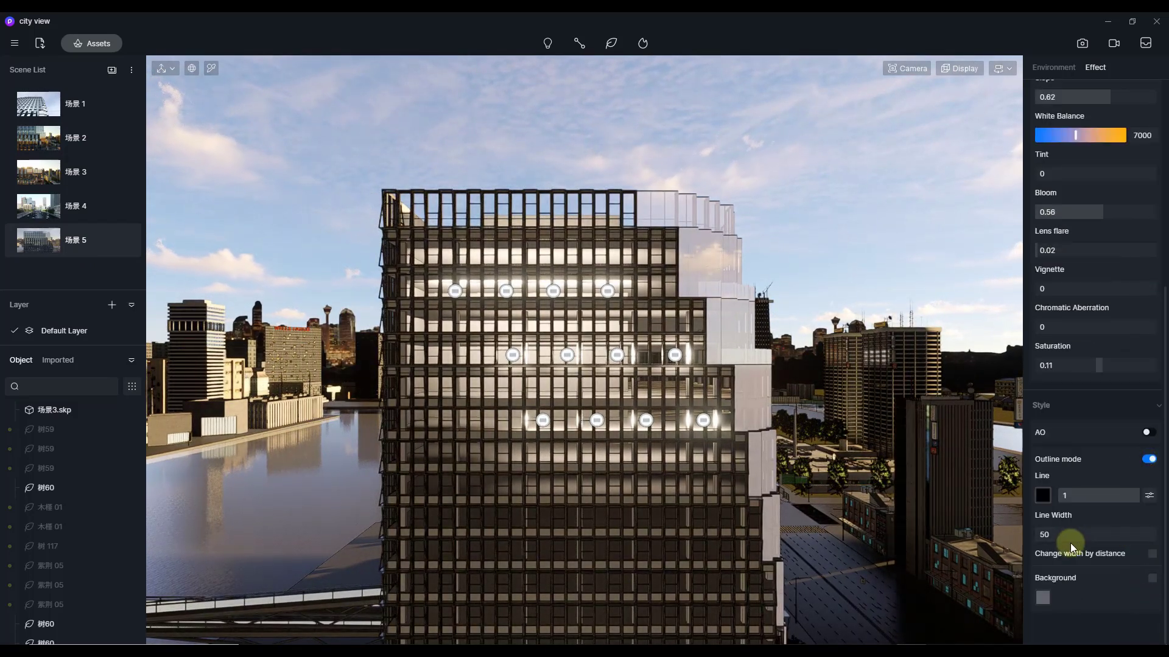
left_click(1151, 579)
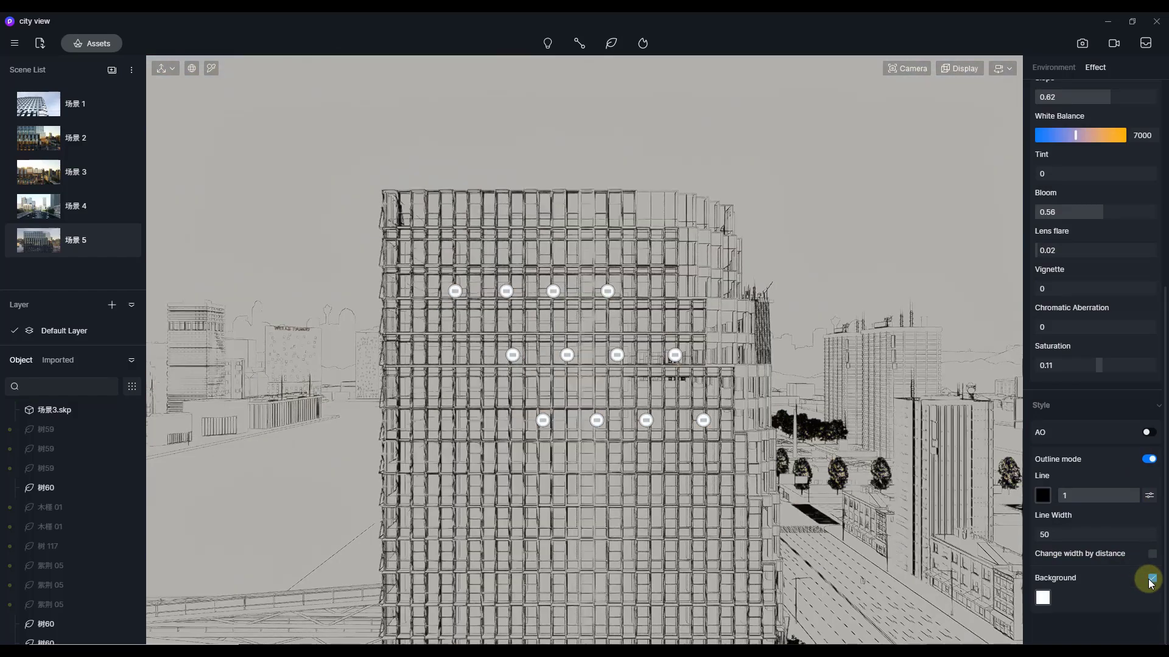
left_click_drag(1059, 534, 1163, 543)
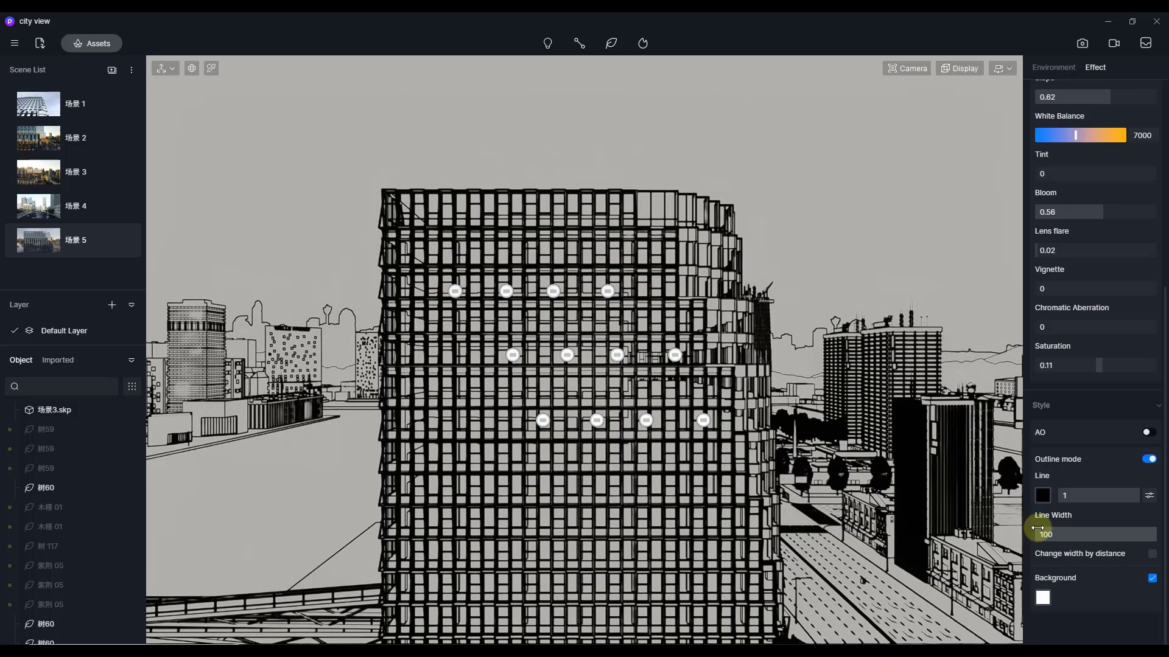
Step: Try red tones for the outline colour and a deep red background
left_click(1042, 495)
left_click_drag(1053, 563, 1029, 596)
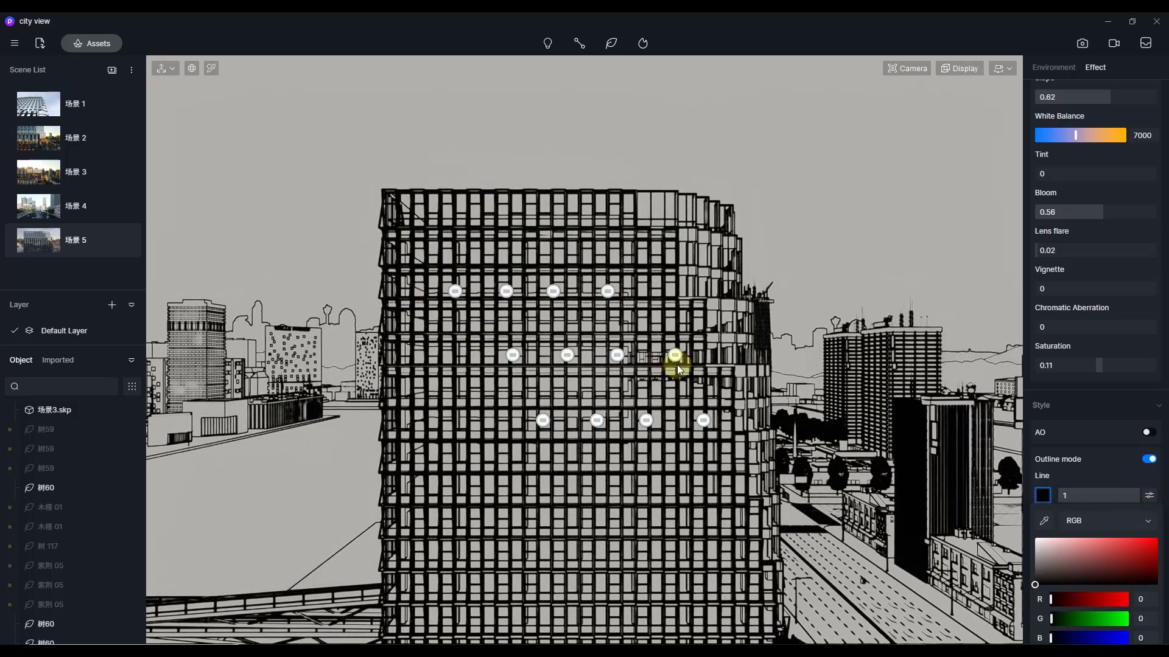
left_click(1148, 496)
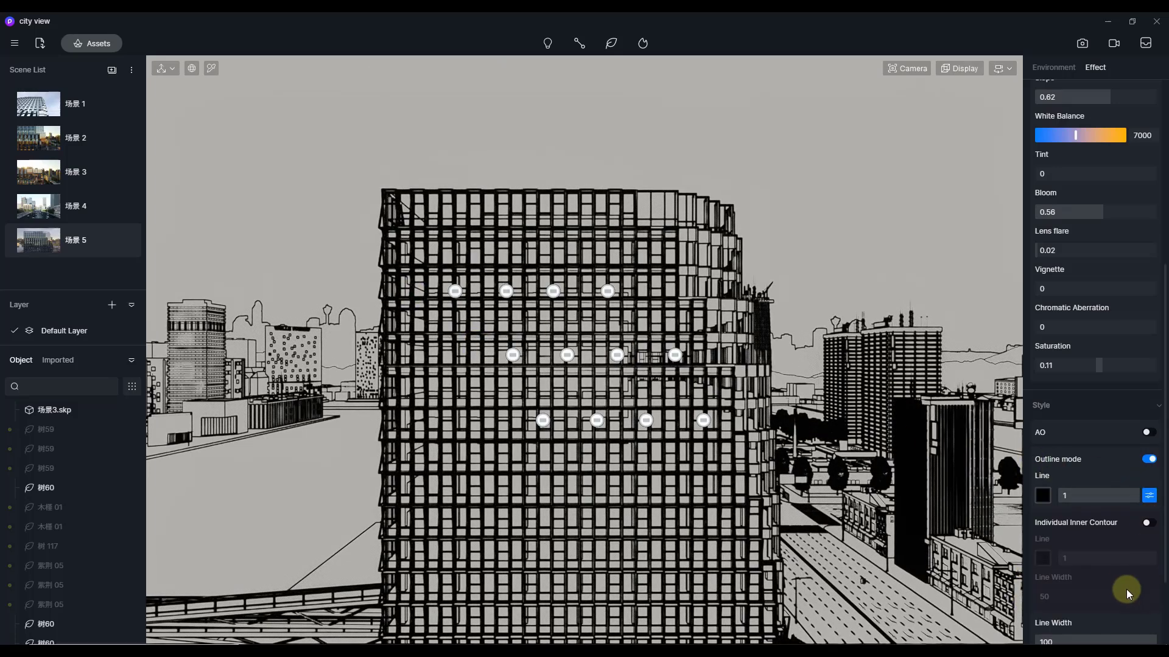
scroll(1123, 566, "down", 2)
left_click(1043, 599)
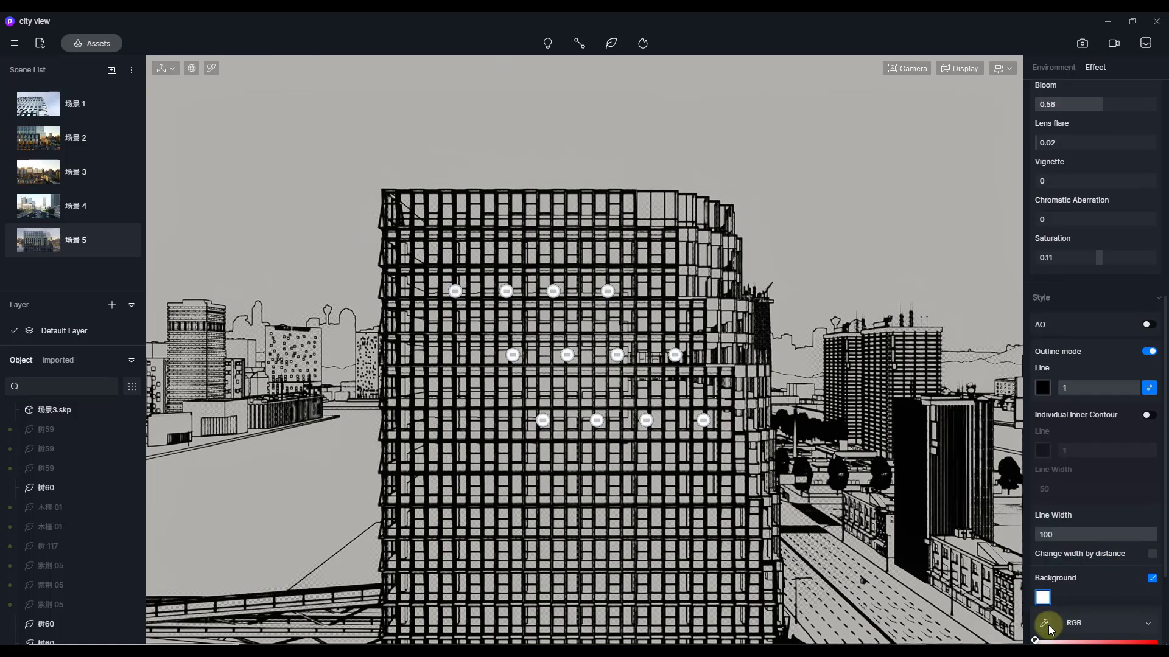
scroll(1043, 621, "down", 2)
left_click(1088, 529)
mouse_move(1098, 537)
left_mouse_down()
mouse_move(1127, 530)
mouse_move(1156, 495)
mouse_move(1075, 552)
mouse_move(1036, 542)
mouse_move(1033, 507)
left_mouse_up()
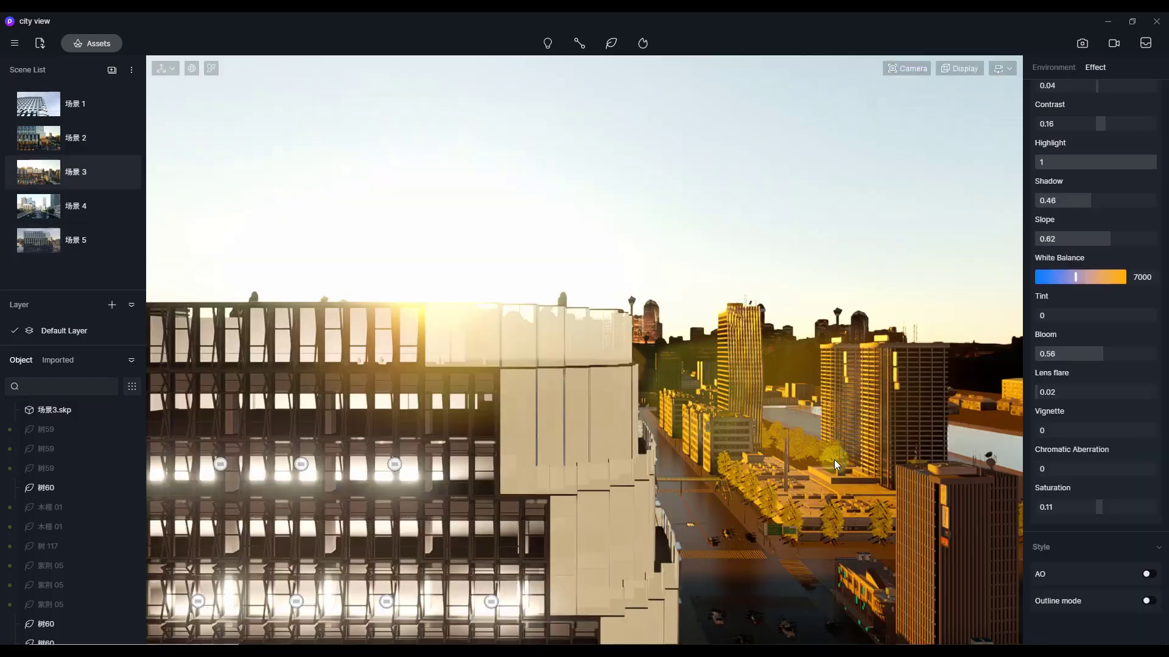
Step: Turn on ambient occlusion with radius 955 and add outlines to Scene 3
left_click(1146, 575)
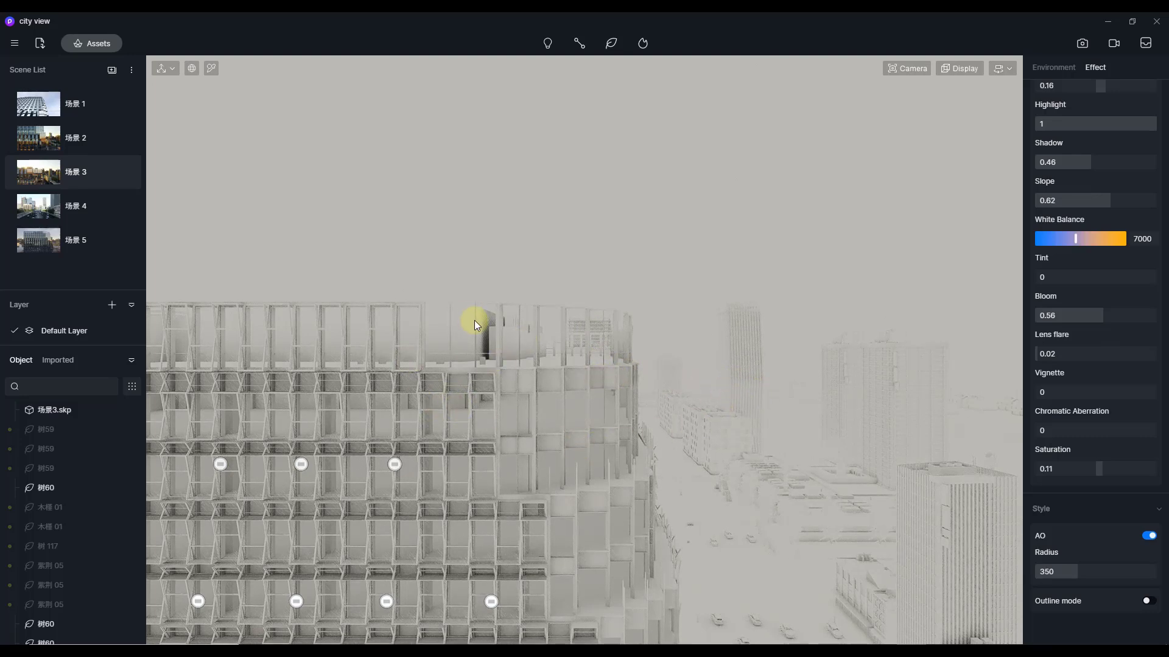
left_click_drag(1090, 571, 1146, 573)
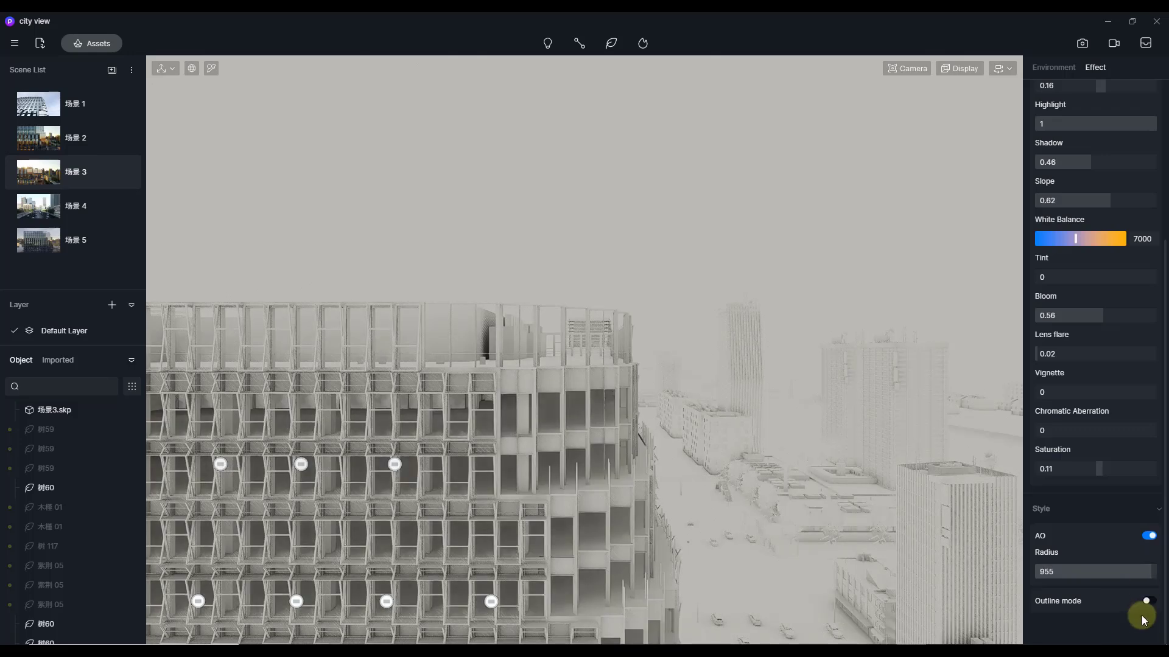
left_click(1148, 602)
scroll(1151, 600, "down", 4)
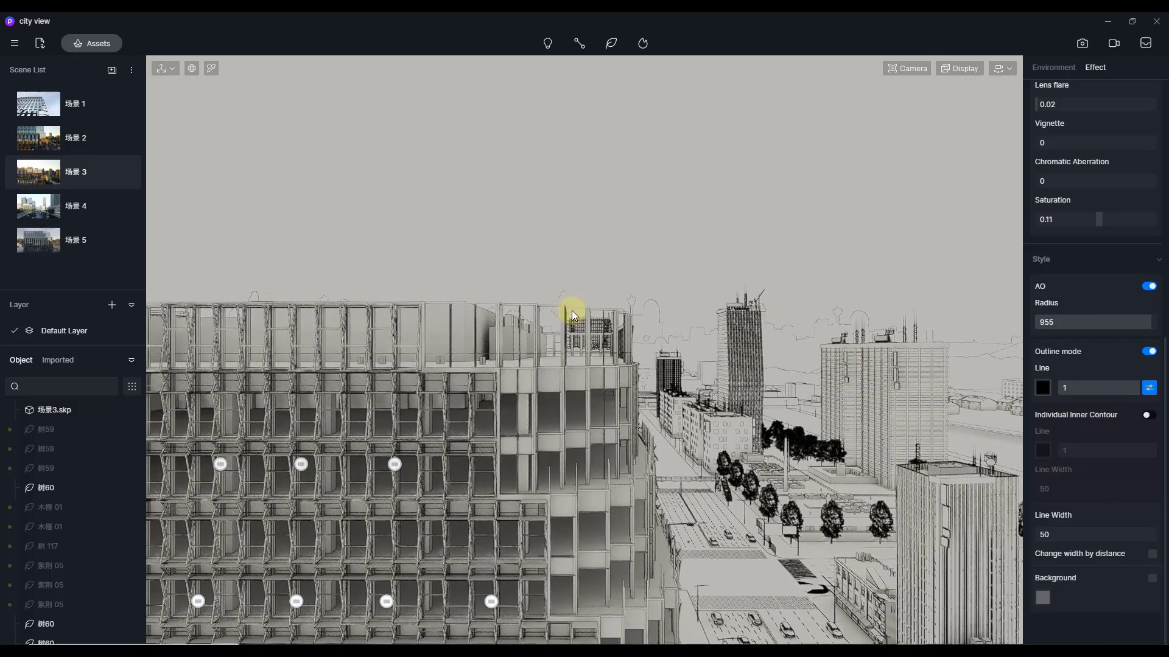
Step: On Scene 4, enable AO radius 895, move the camera down the street, and add width-89 outlines
left_click(72, 209)
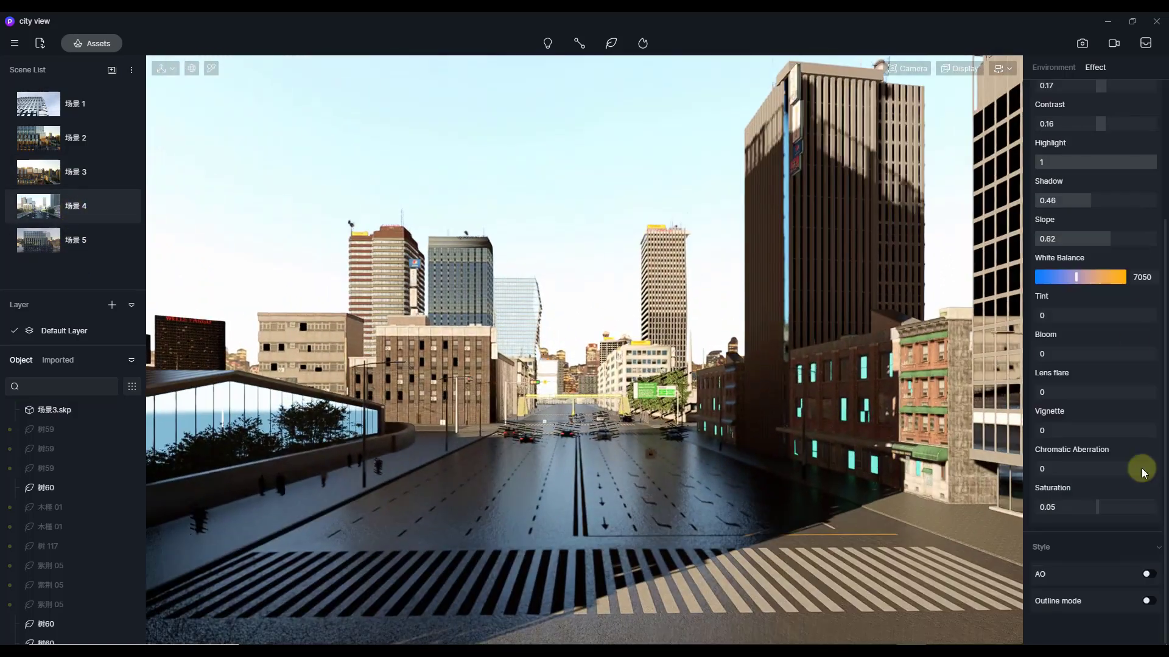
left_click(1148, 574)
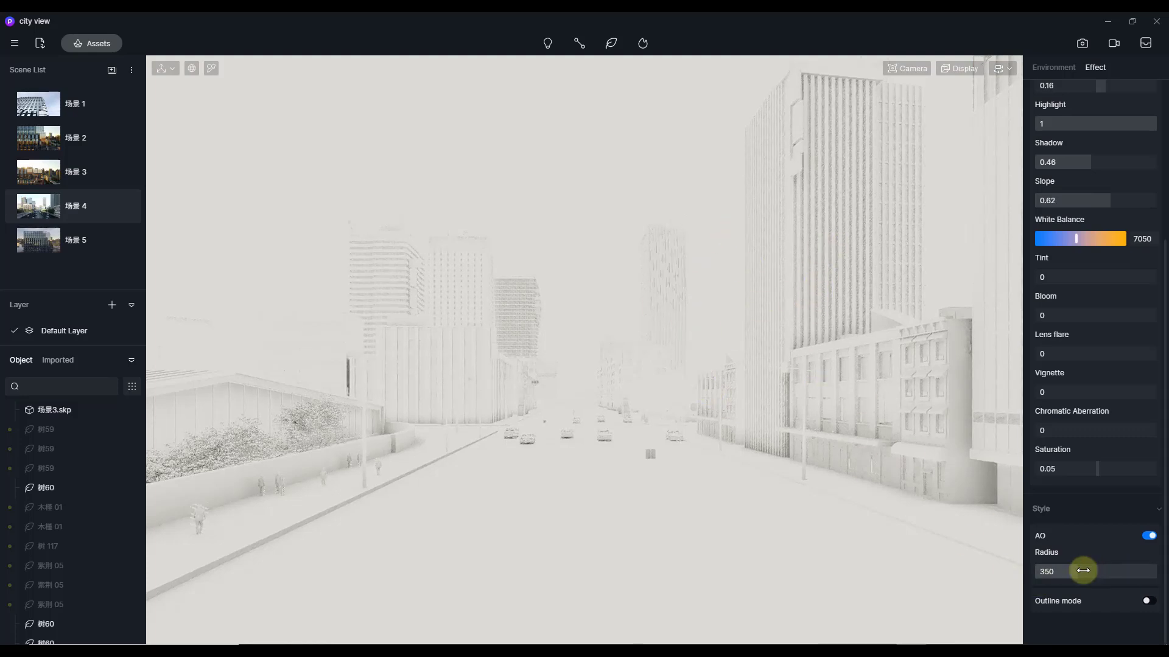
mouse_move(1125, 575)
left_mouse_down()
mouse_move(1056, 569)
mouse_move(1152, 581)
mouse_move(1143, 571)
left_mouse_up()
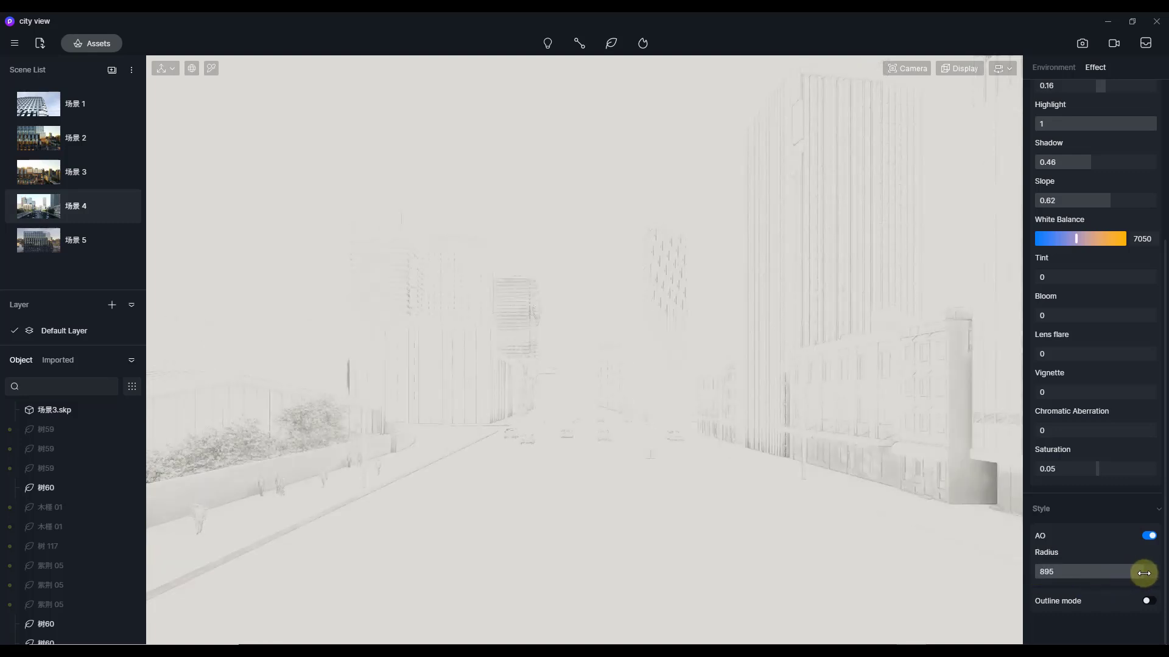
right_click_drag(768, 421, 531, 368)
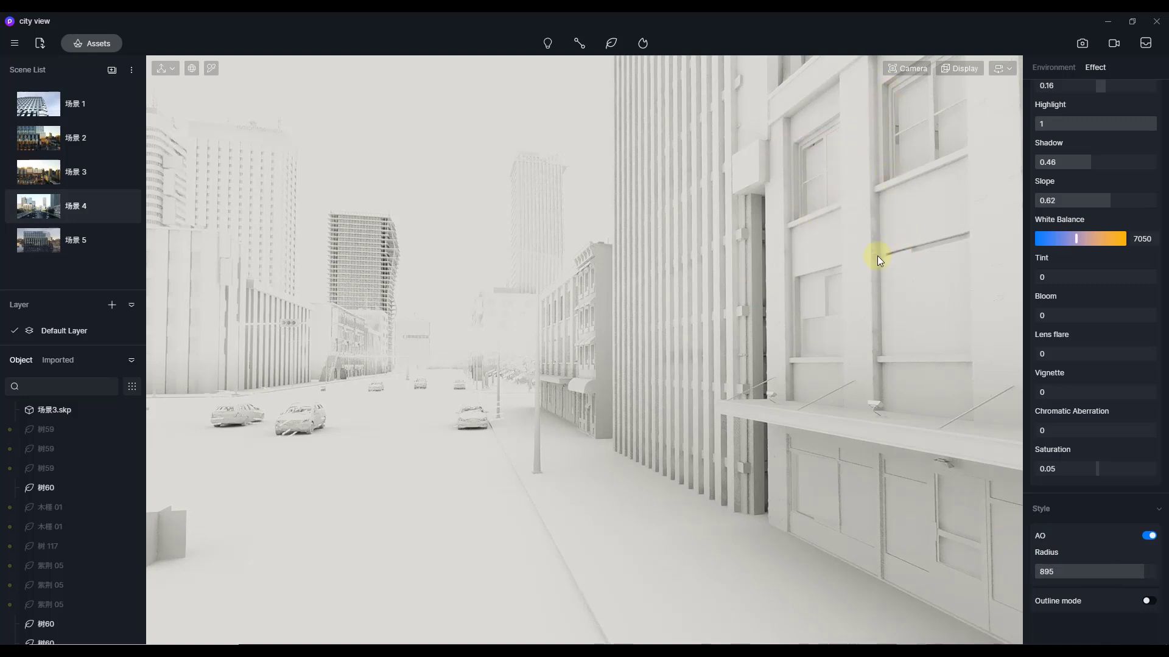
left_click(1146, 601)
scroll(1147, 602, "down", 4)
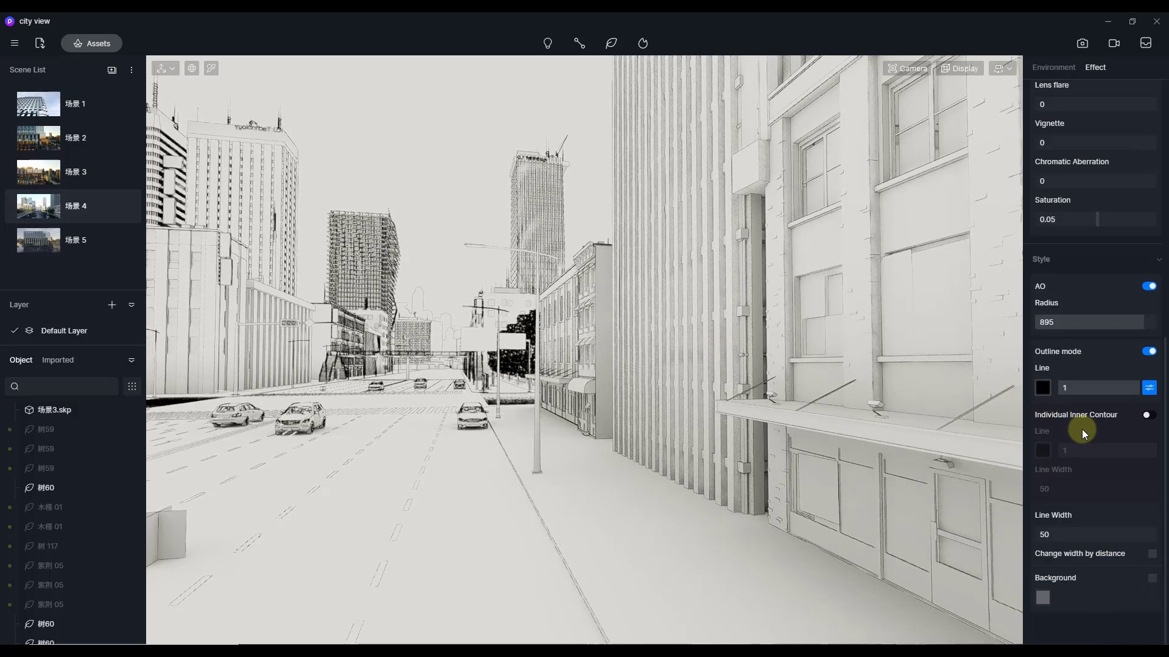
left_click_drag(1056, 533, 1093, 538)
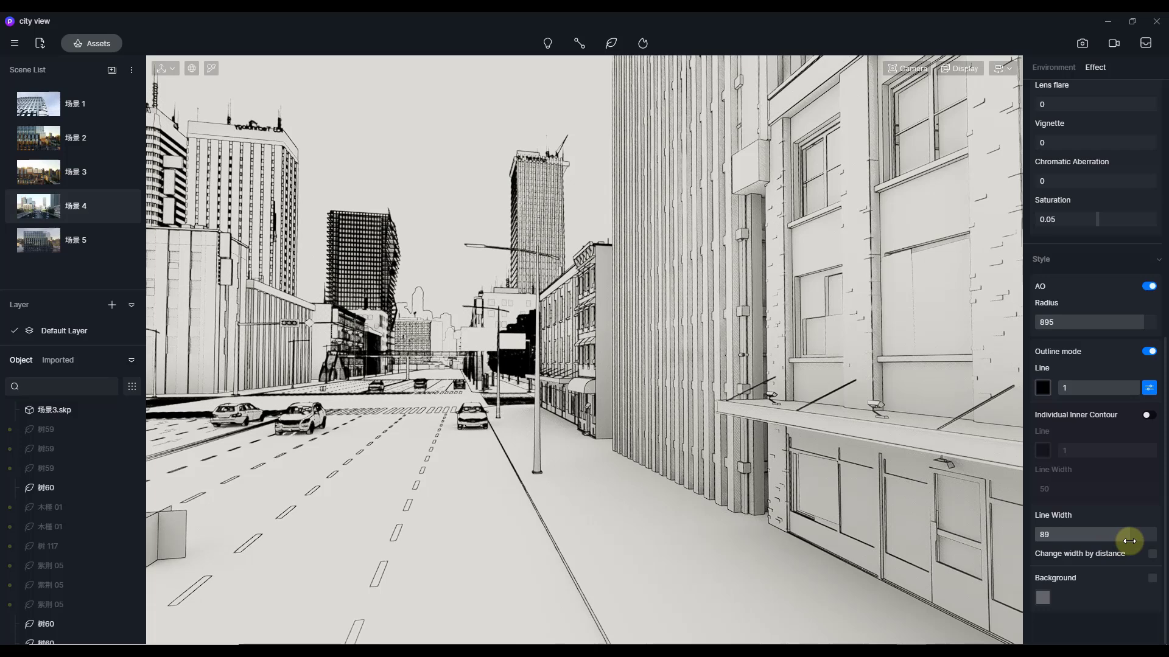
scroll(1109, 261, "up", 12)
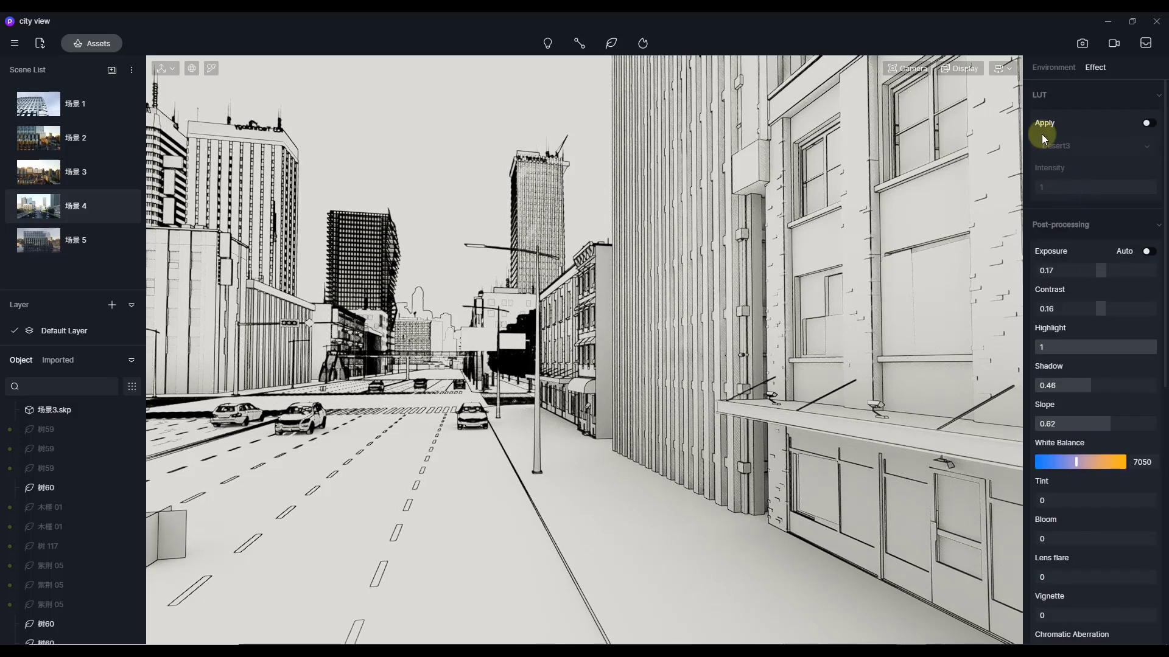
Step: Use Geo and Sky lighting with the sun at 09:51AM and a 58° North Offset
left_click(1050, 66)
left_click(1062, 118)
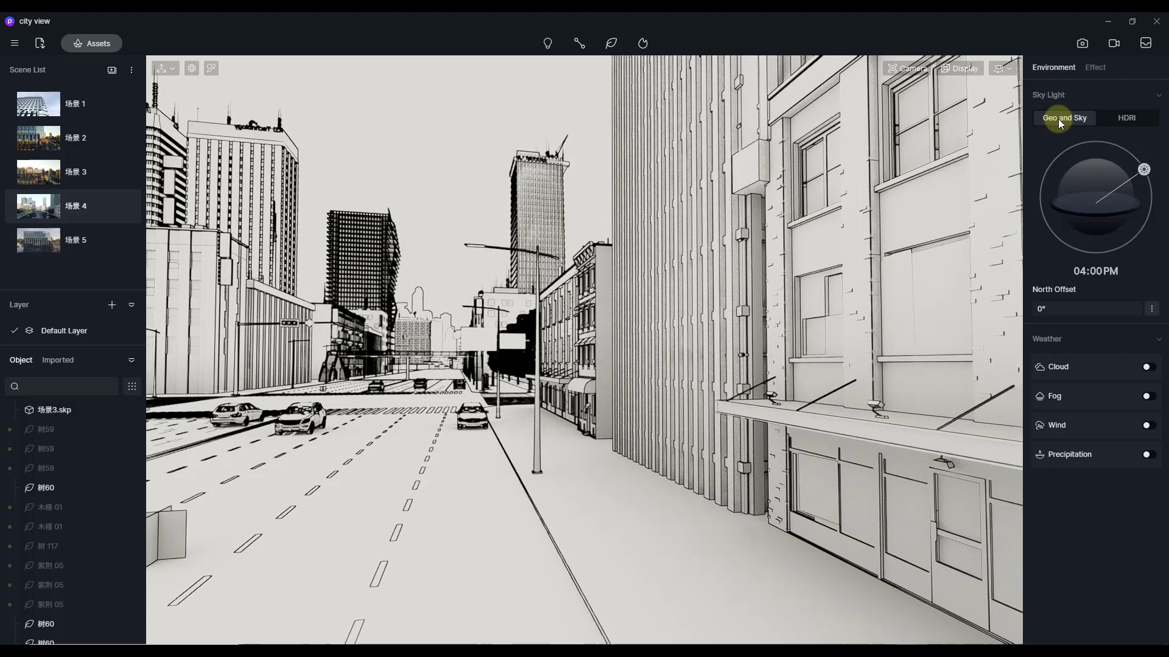
mouse_move(1073, 151)
left_mouse_down()
mouse_move(1061, 156)
mouse_move(1123, 152)
mouse_move(1070, 157)
left_mouse_up()
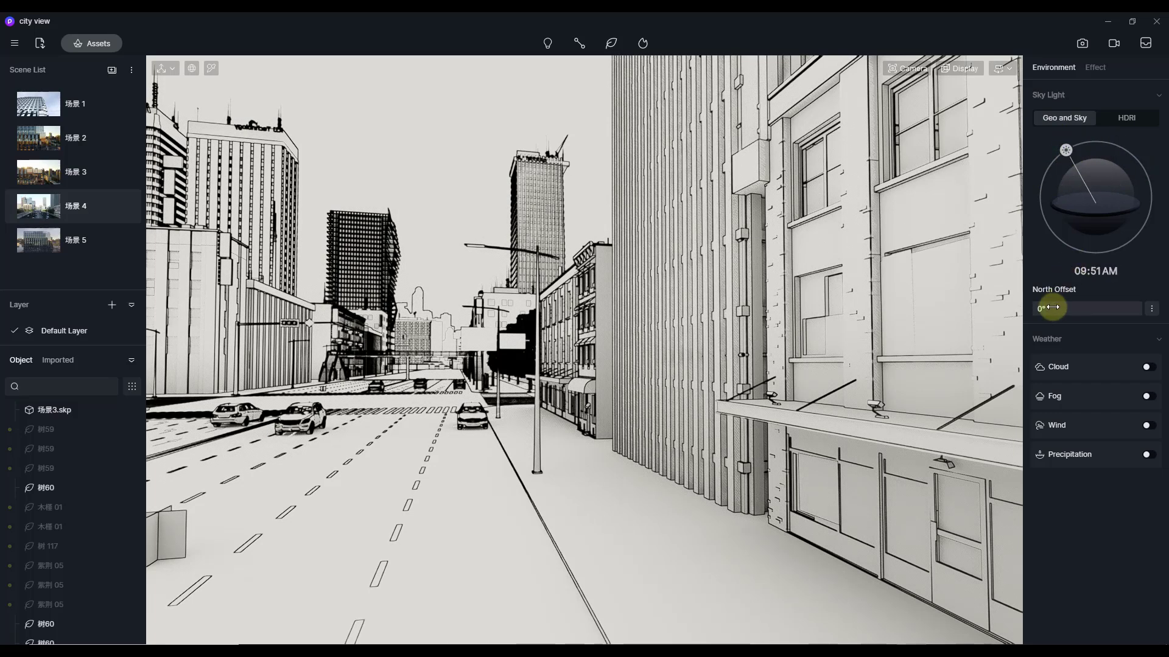
left_click_drag(1057, 319, 1111, 318)
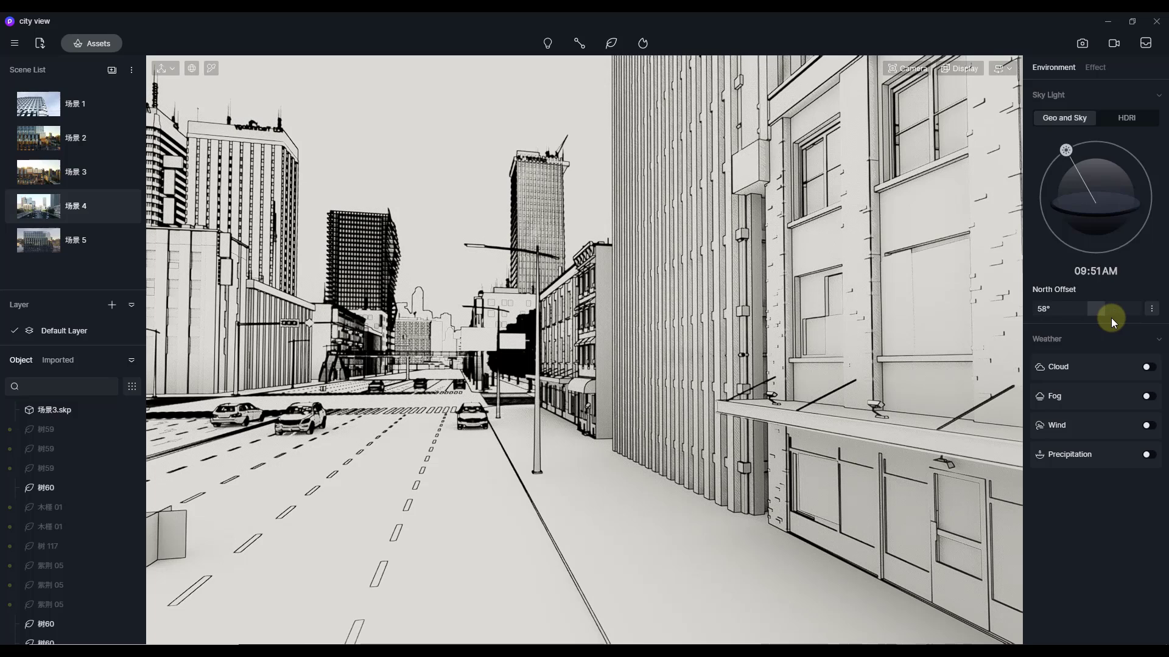
left_click(1094, 67)
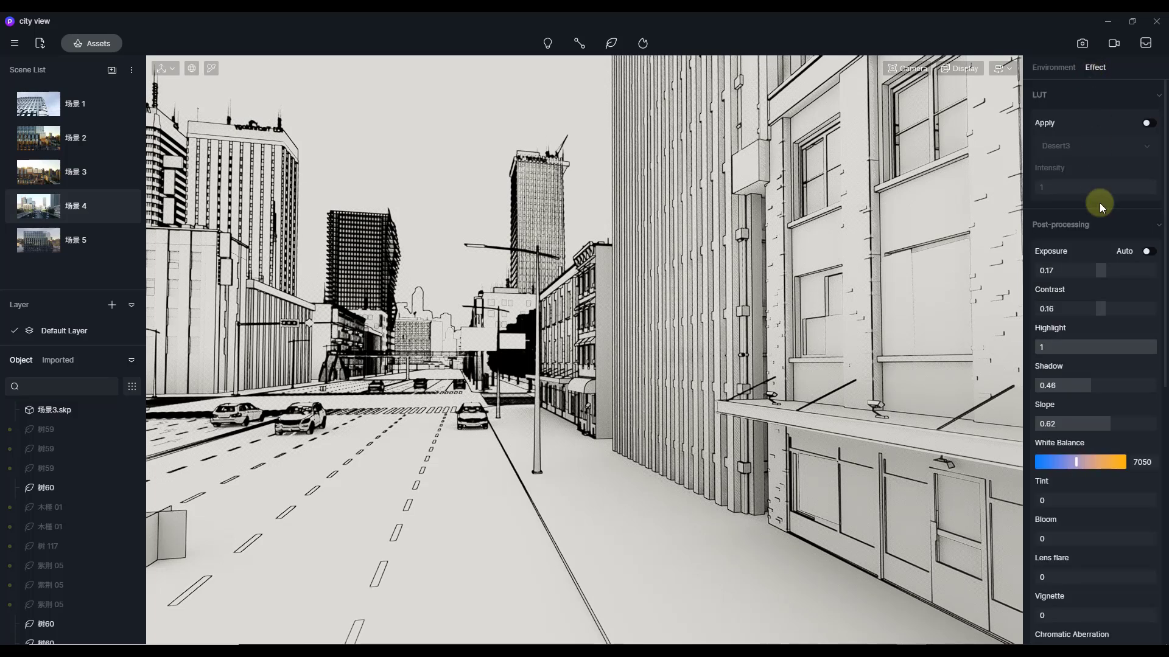
scroll(1123, 480, "down", 8)
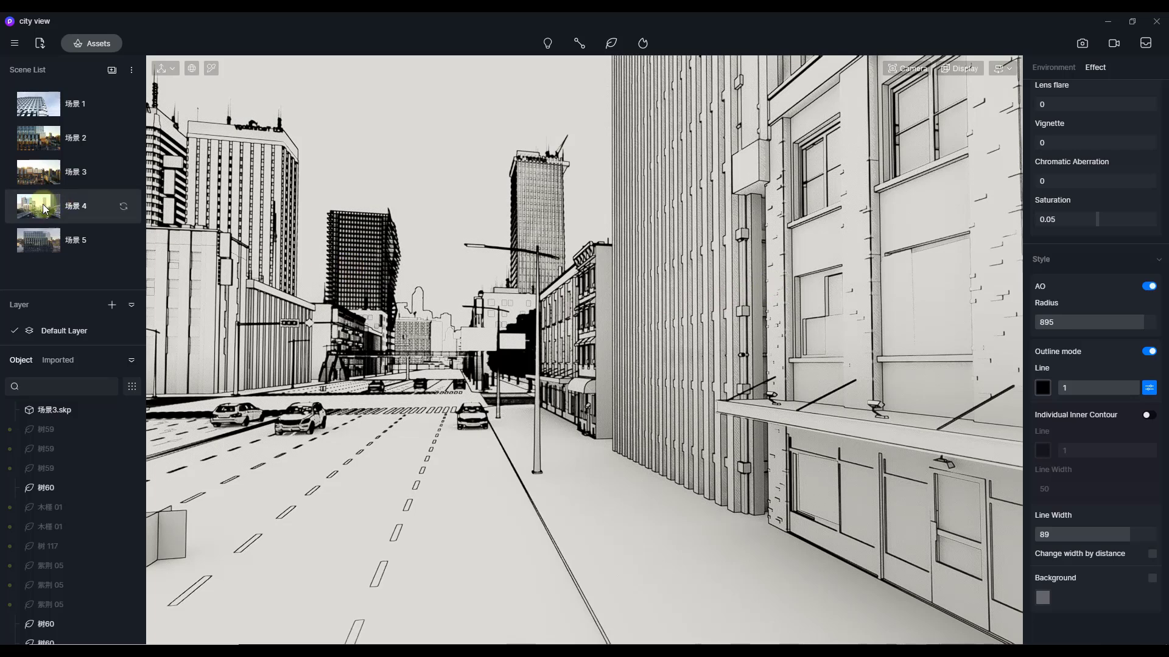
Step: Add the current street view to the scene list as Scene 6, then return to Scene 4
left_click(108, 70)
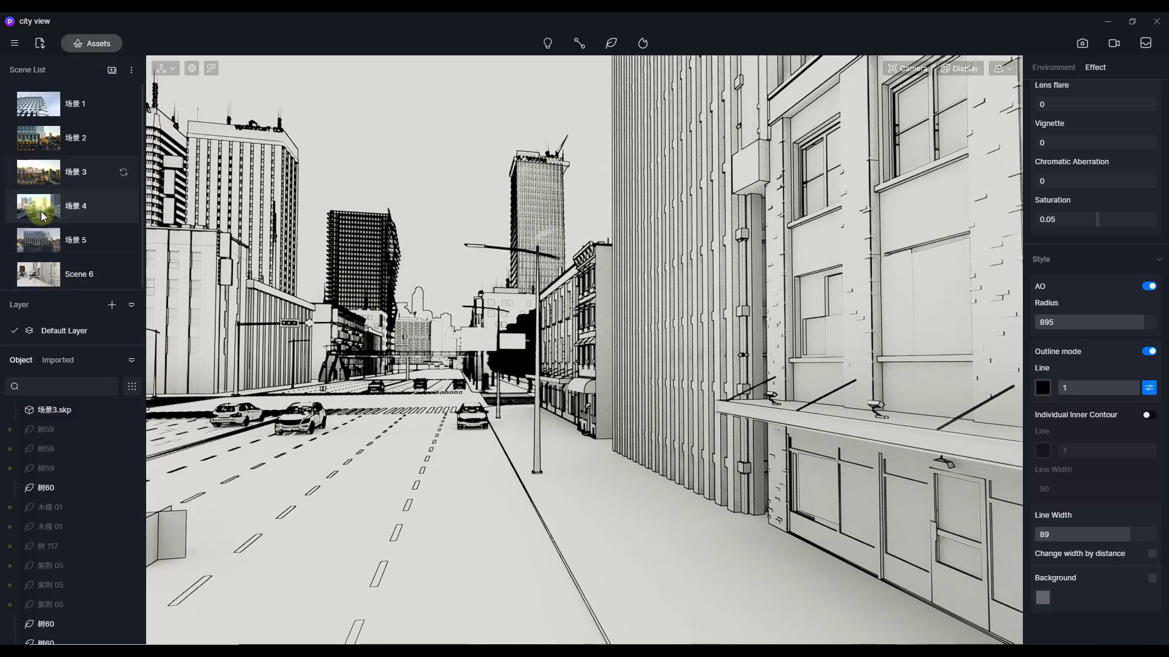
left_click(42, 279)
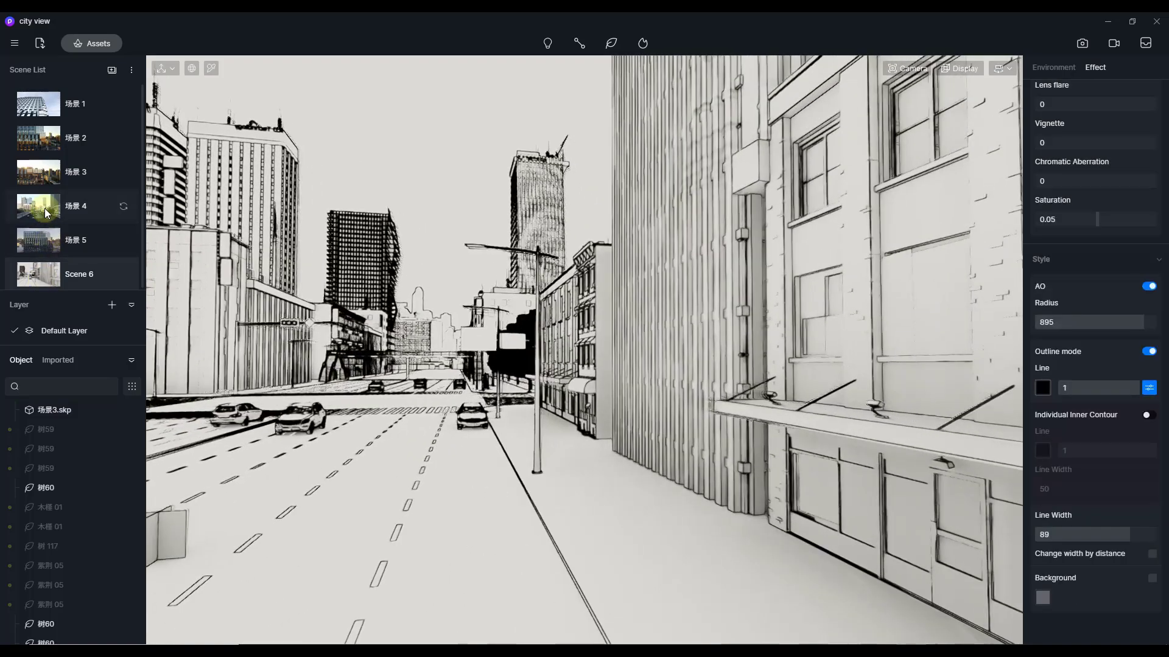
left_click(45, 208)
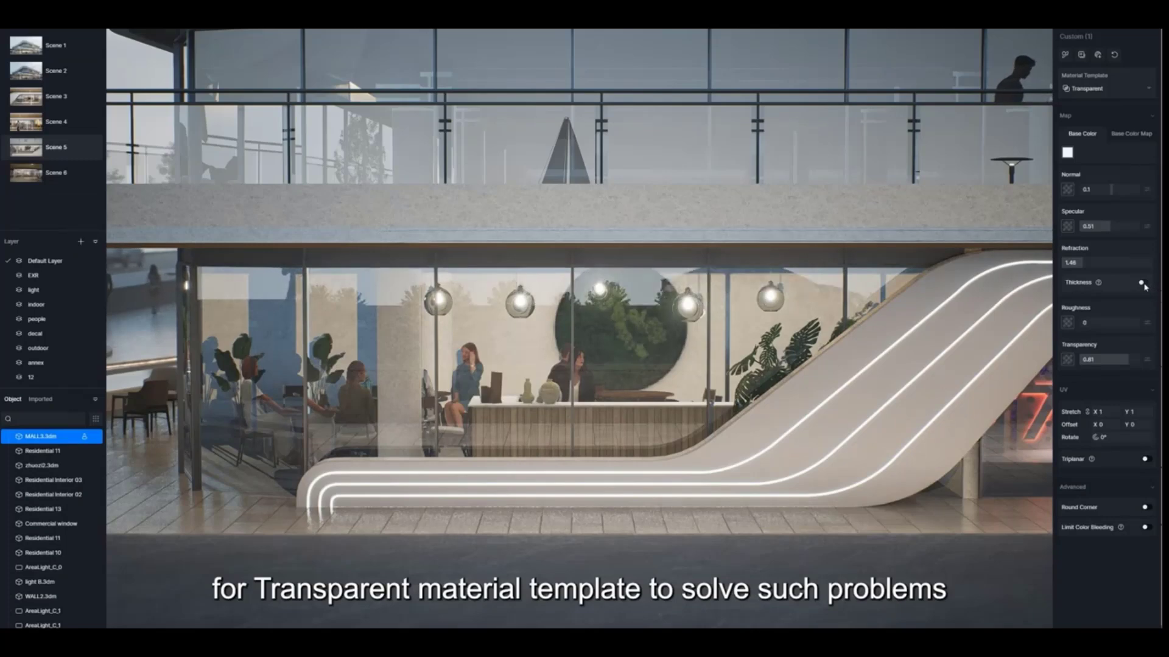
Step: Toggle the Transparent material's Thickness switch on and off five times, leaving it off
left_click(1142, 283)
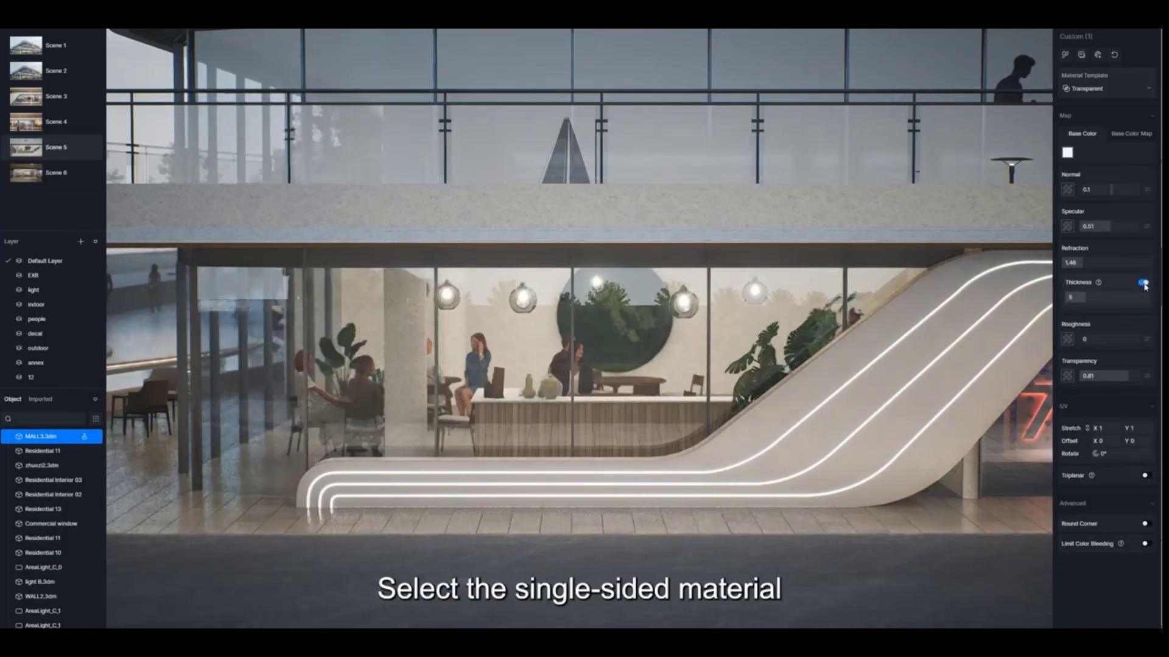
left_click(1143, 283)
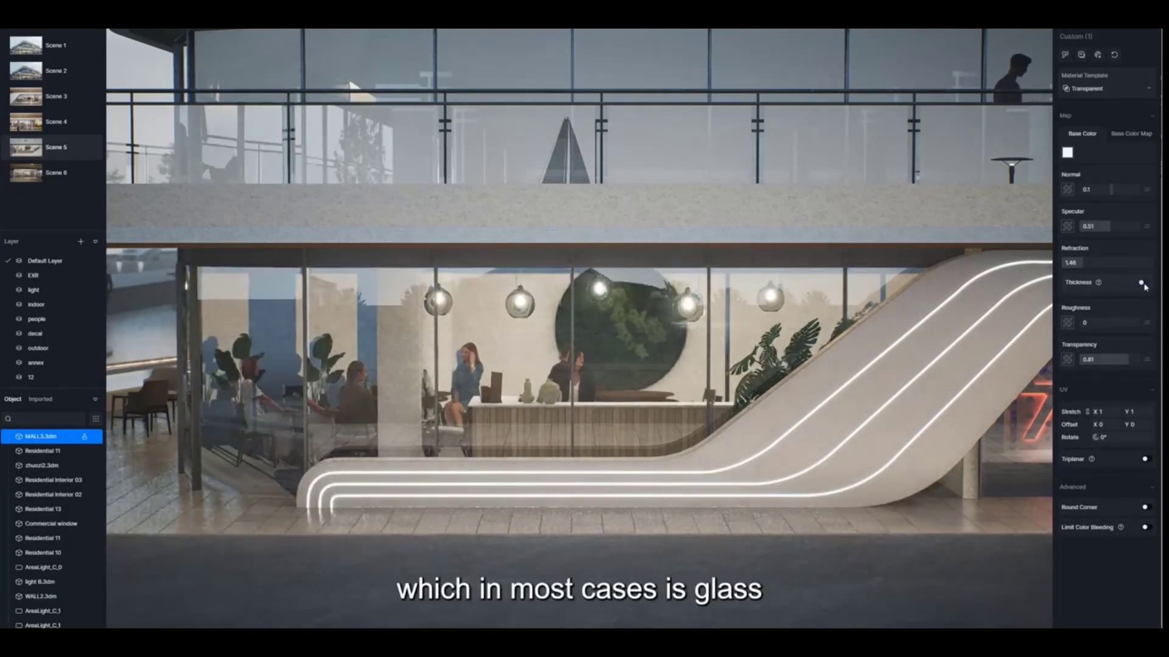
left_click(1142, 283)
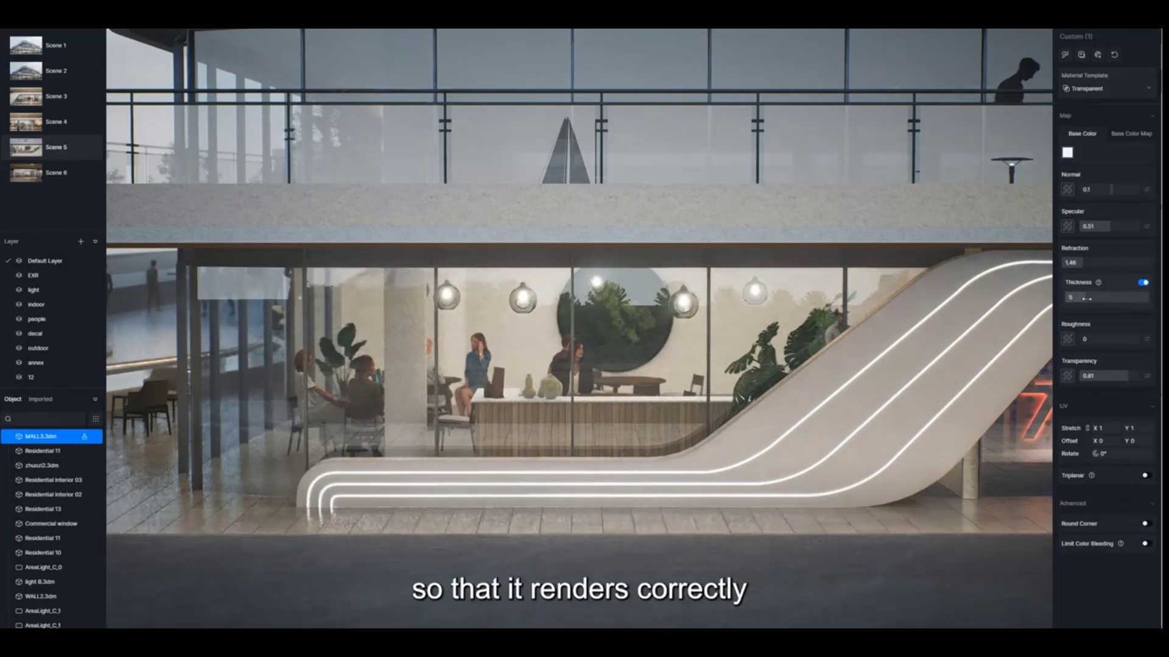
left_click(1143, 284)
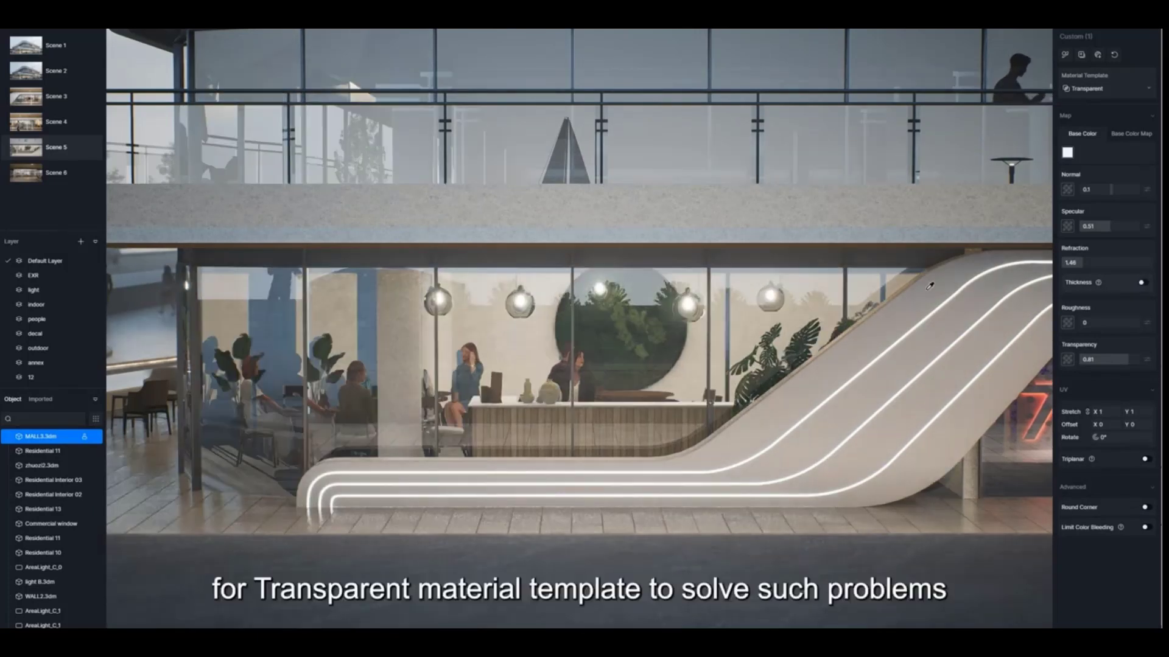
left_click(1142, 283)
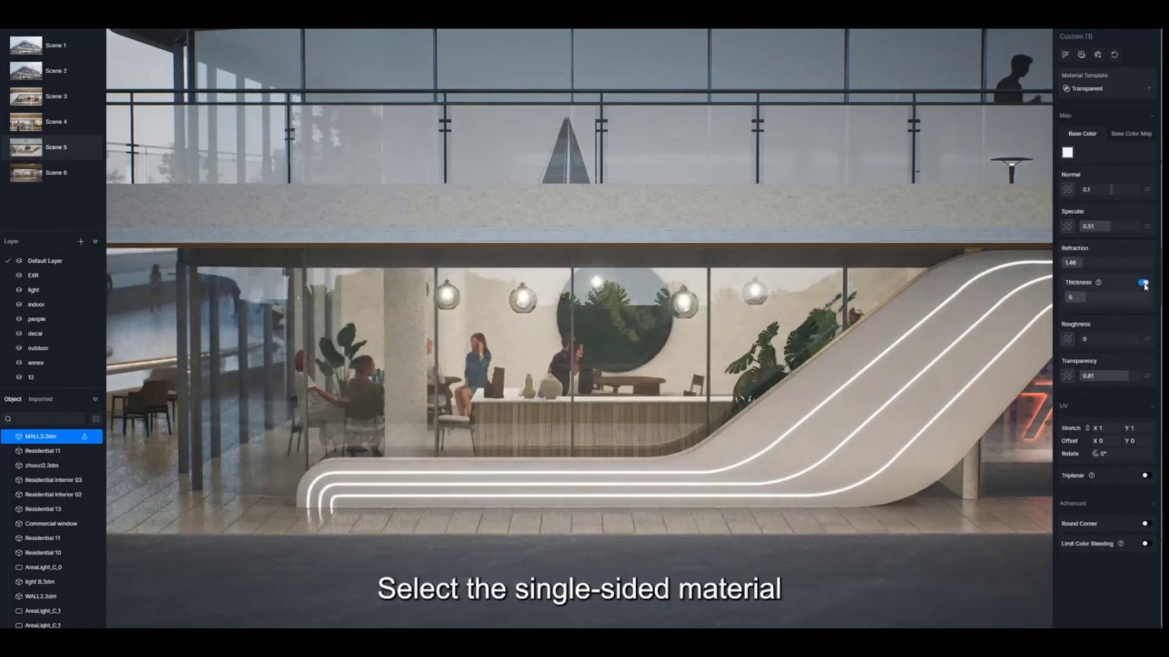
left_click(1143, 283)
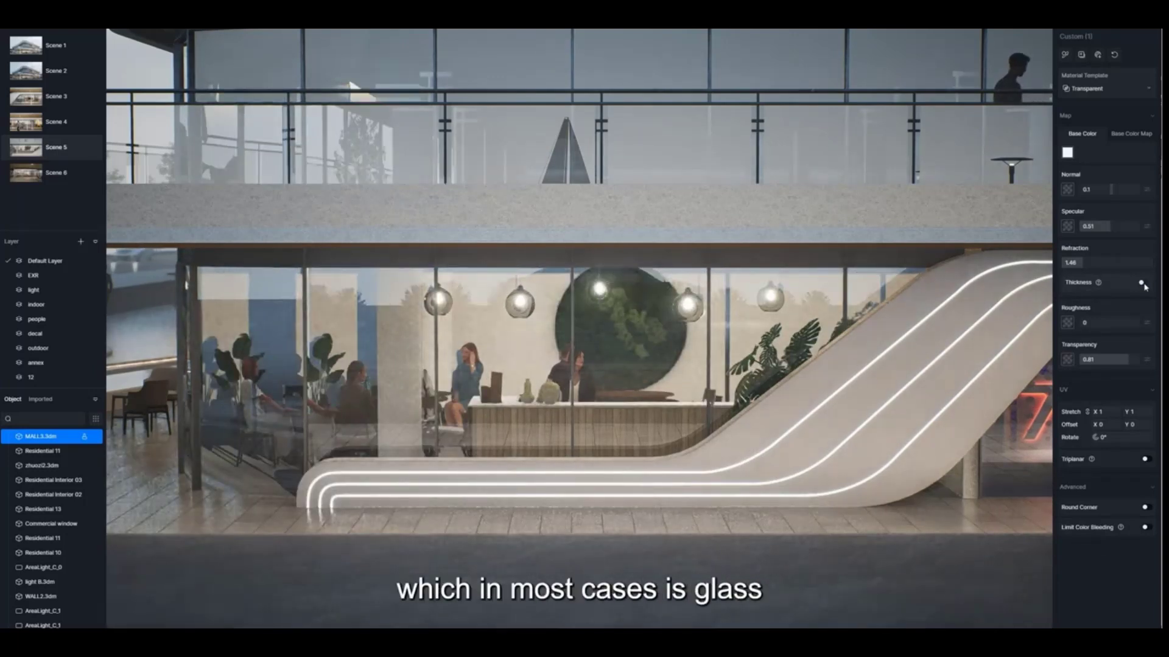
left_click(1142, 283)
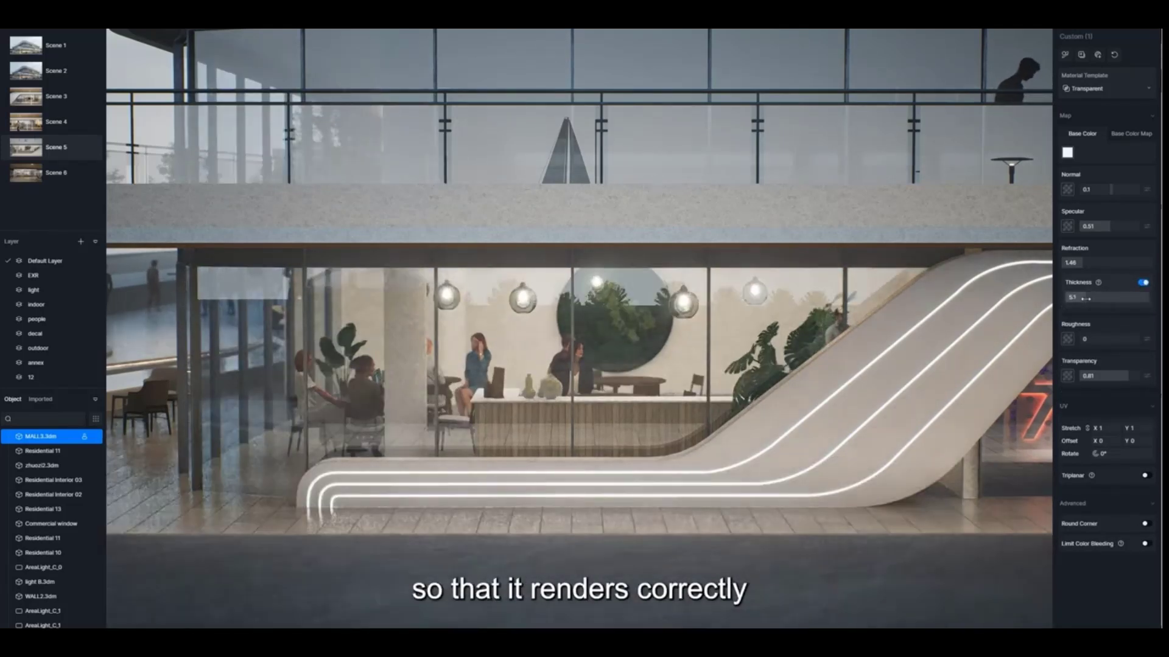
left_click(1143, 283)
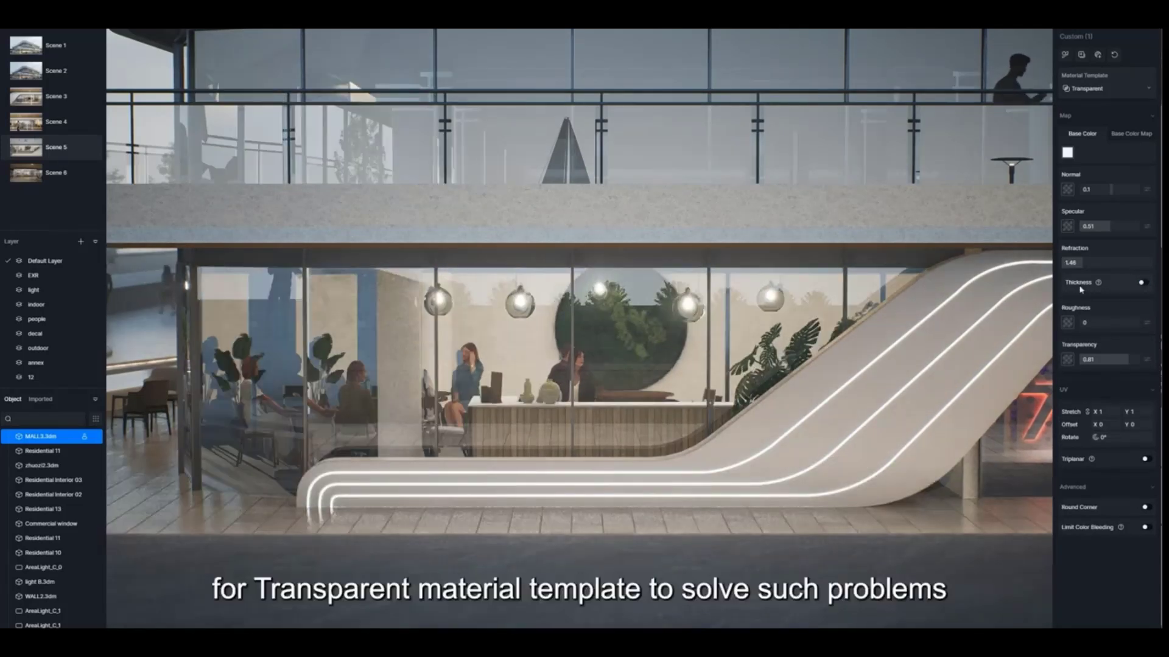
left_click(1143, 283)
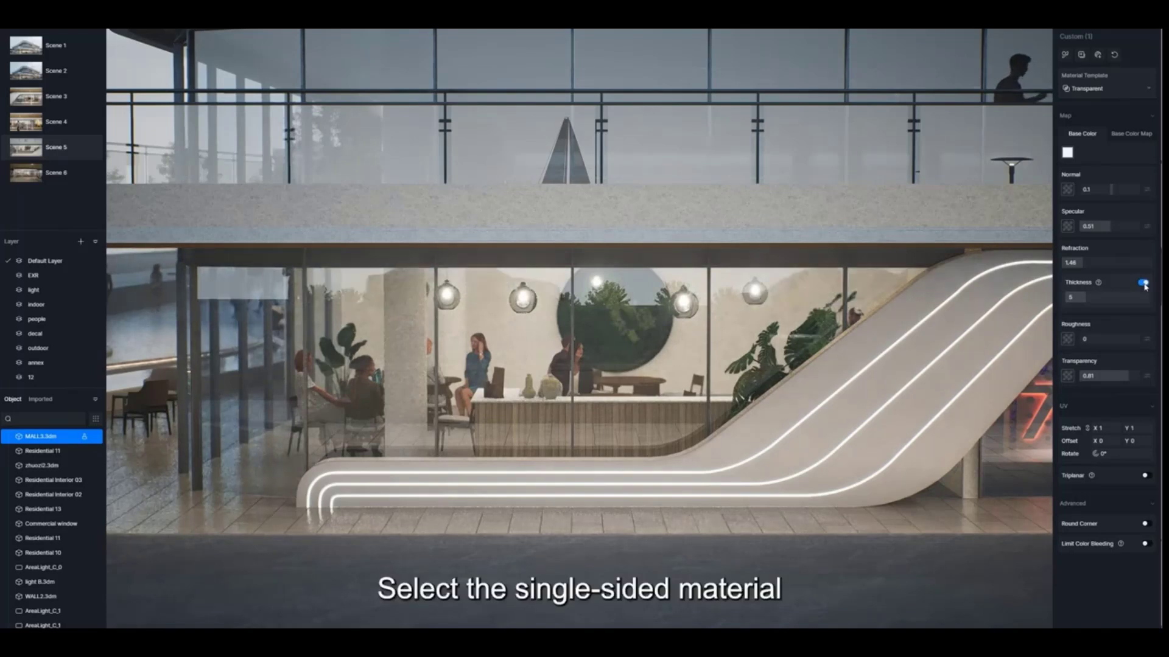
left_click(1143, 283)
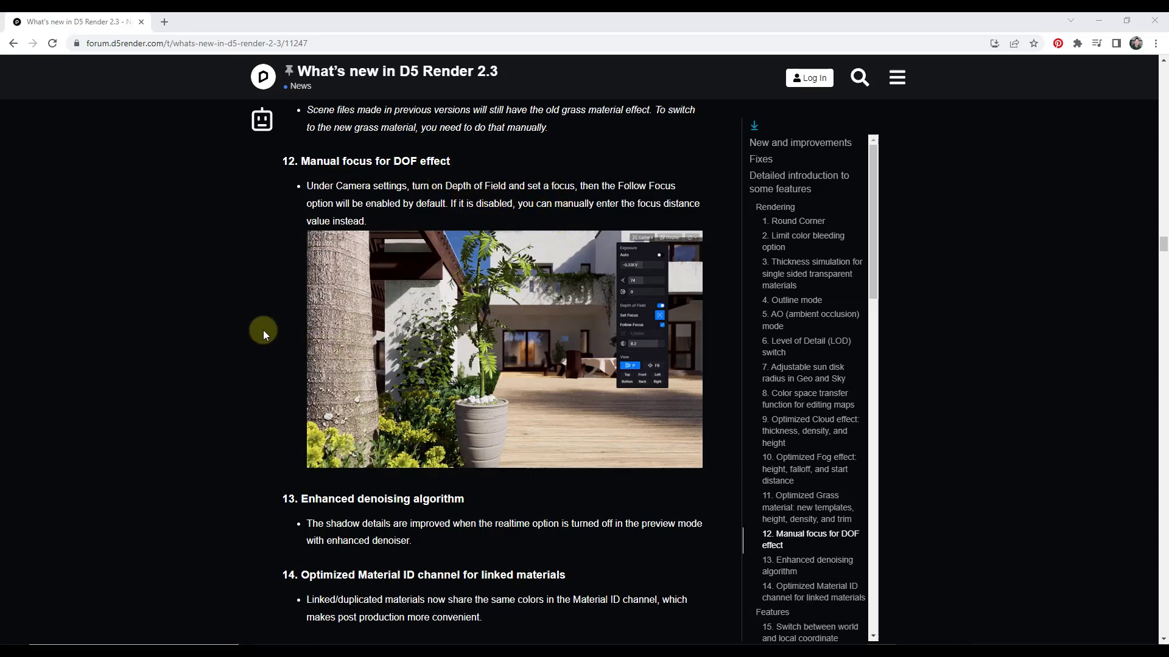
Step: Scroll the 2.3 release notes from section 12 down to section 30 on estimated rendering time
scroll(249, 326, "down", 12)
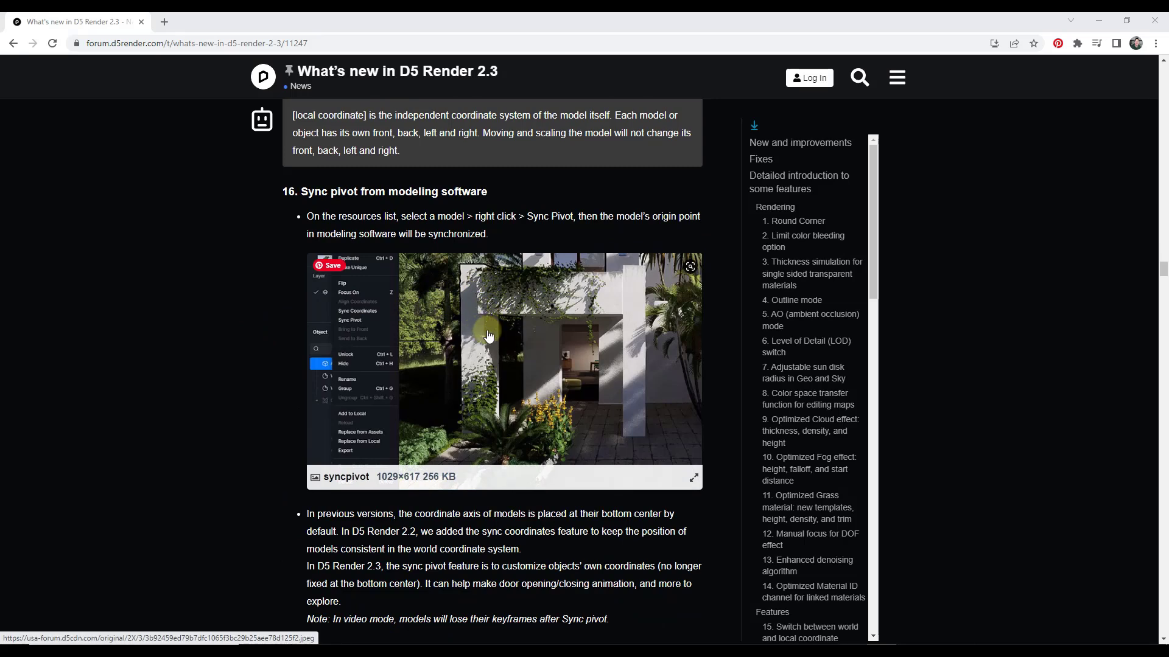
scroll(487, 335, "down", 6)
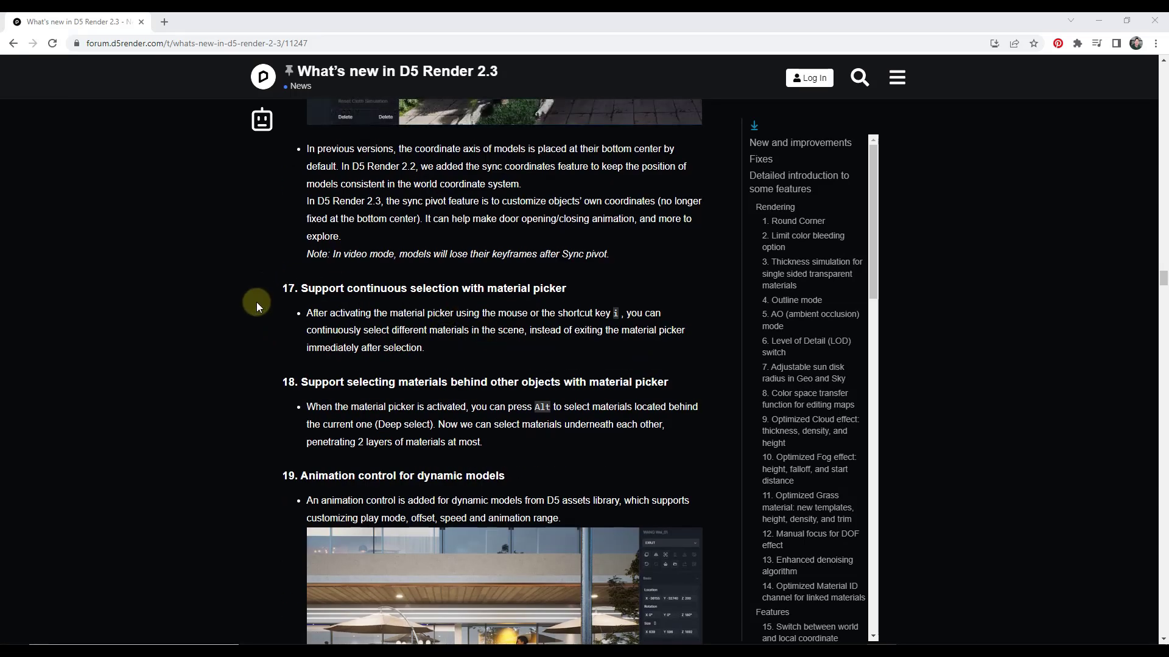
scroll(256, 304, "down", 2)
scroll(257, 305, "down", 3)
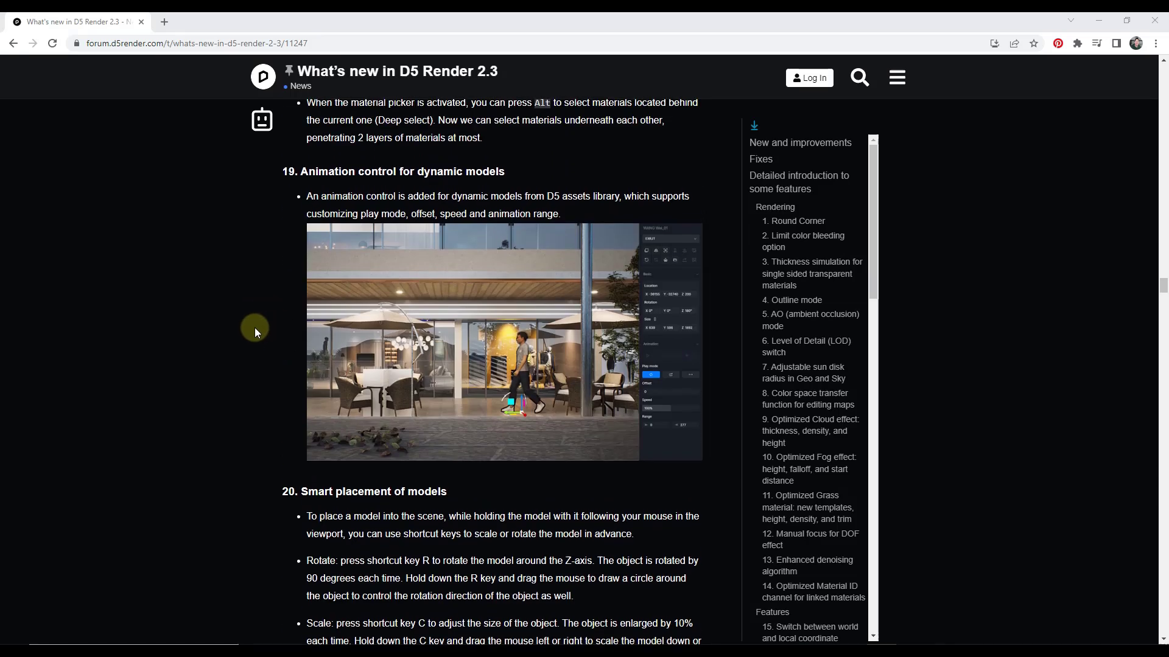
scroll(268, 329, "up", 3)
scroll(275, 330, "down", 3)
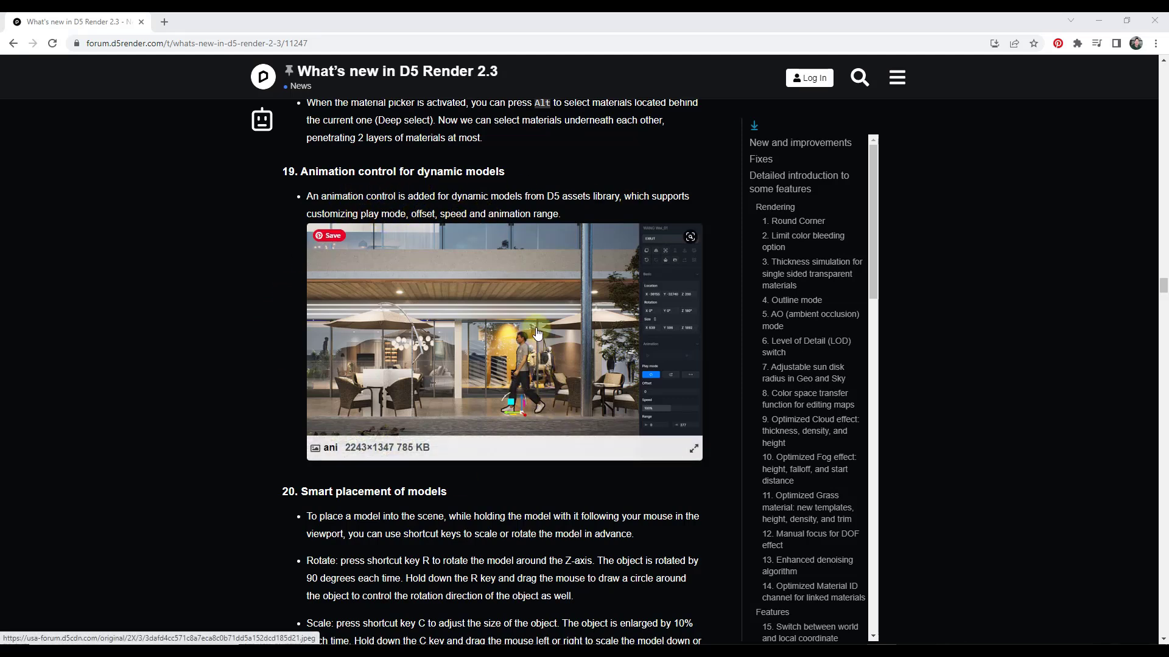
scroll(527, 300, "down", 4)
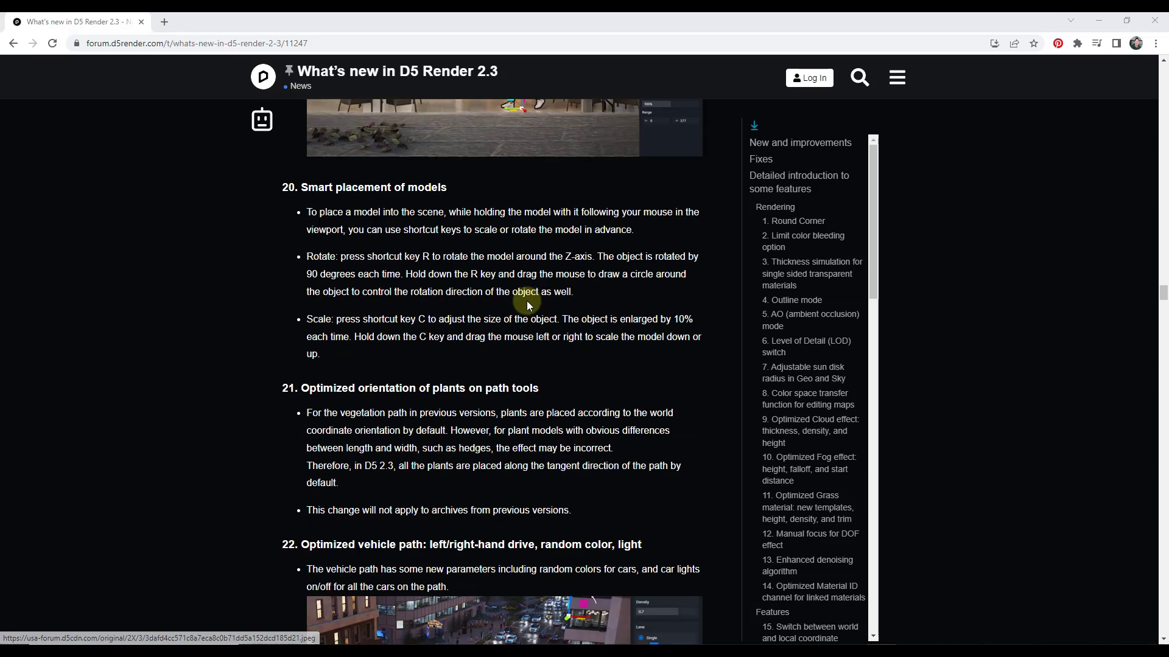
scroll(527, 301, "down", 6)
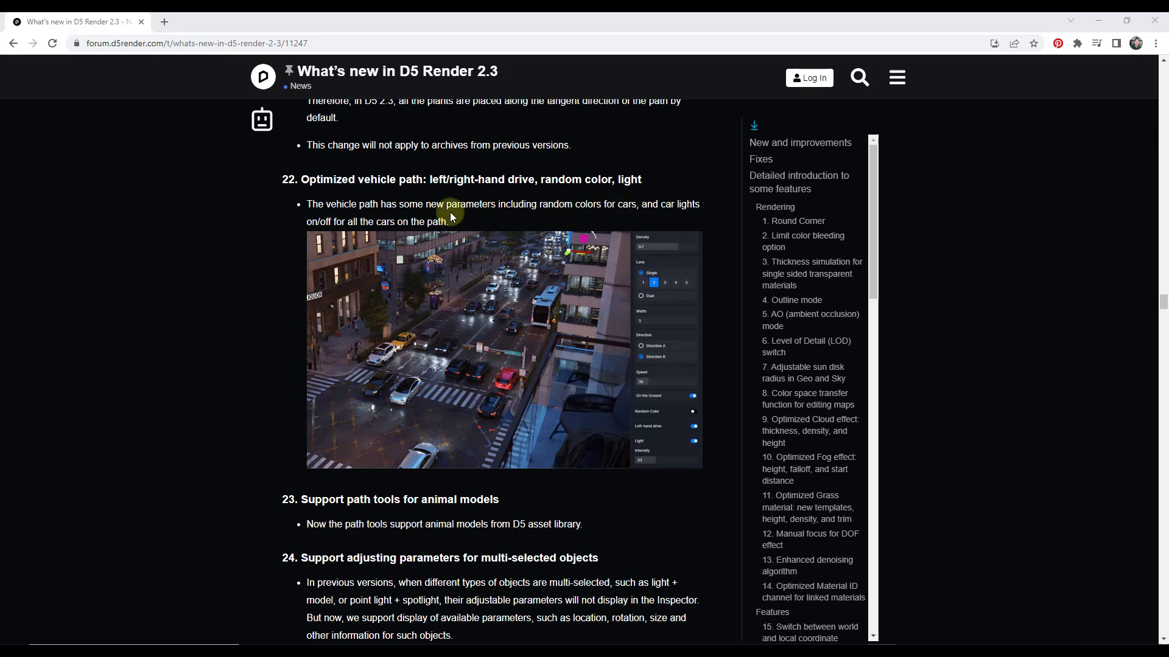
scroll(240, 282, "down", 5)
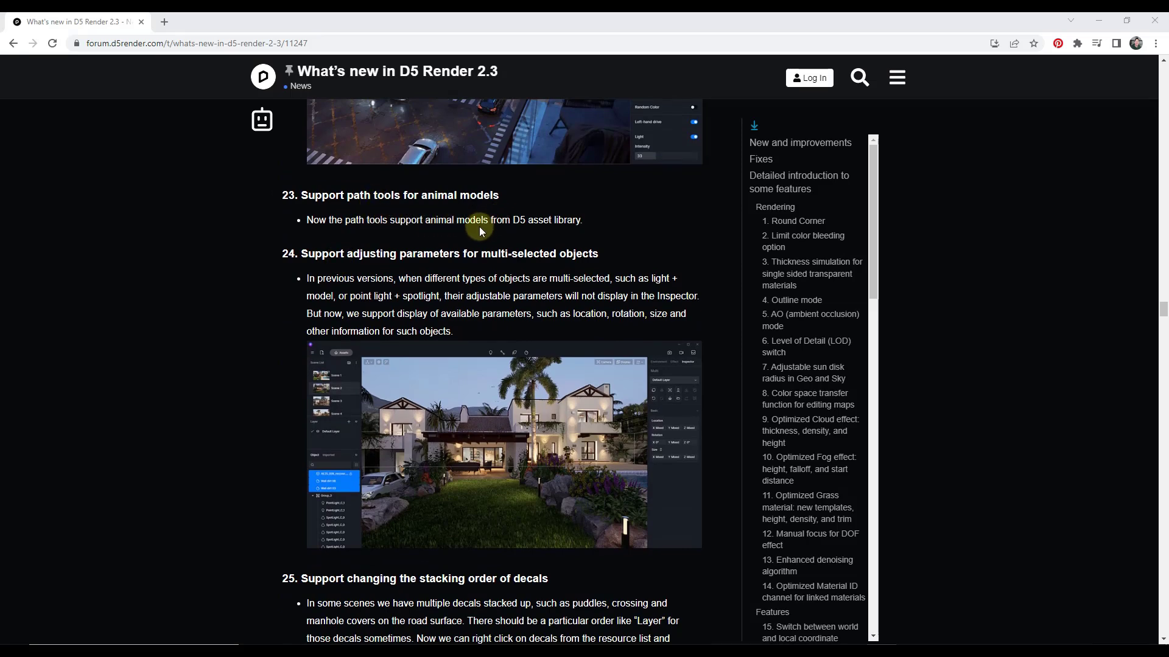
scroll(301, 265, "down", 10)
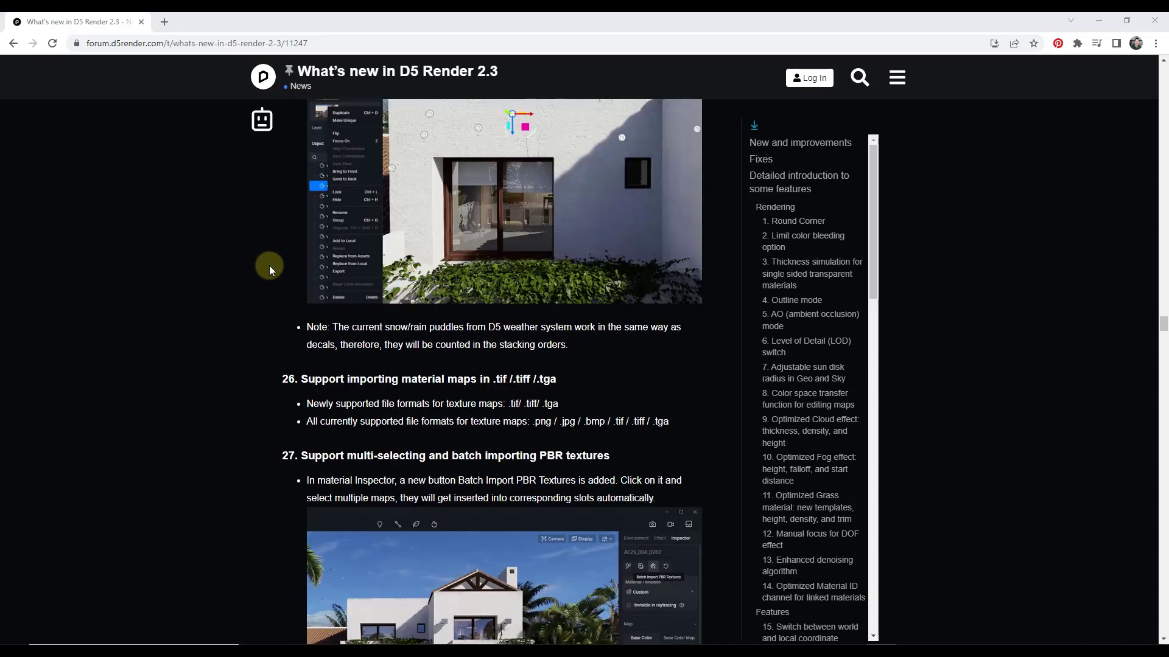
scroll(269, 266, "up", 3)
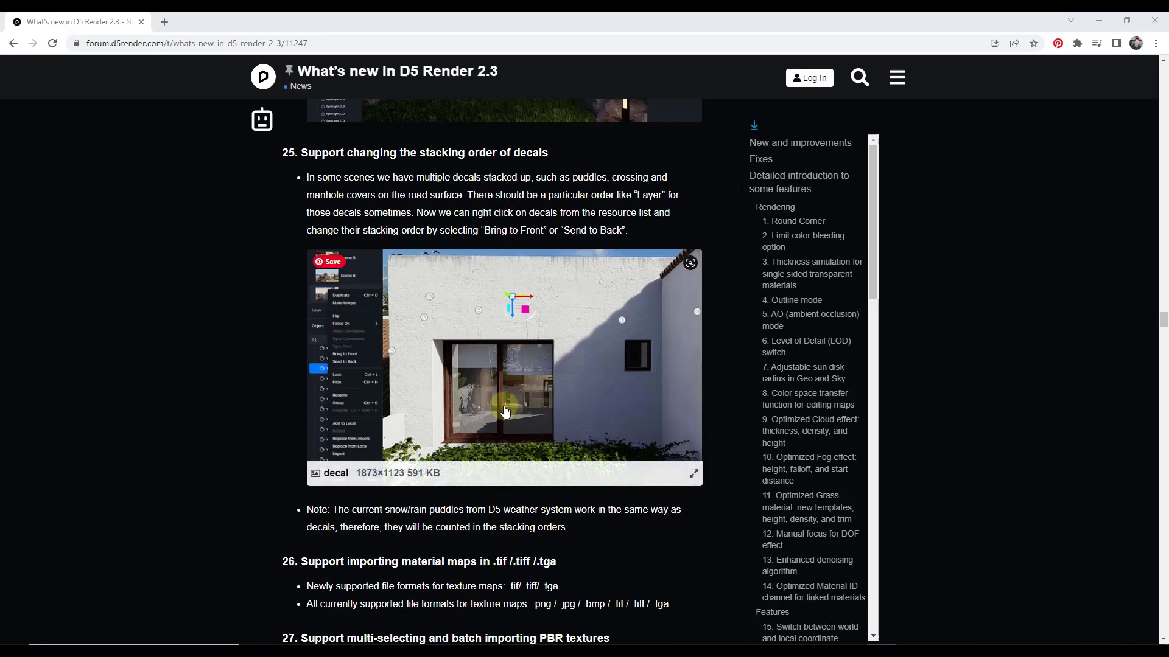
scroll(492, 363, "down", 4)
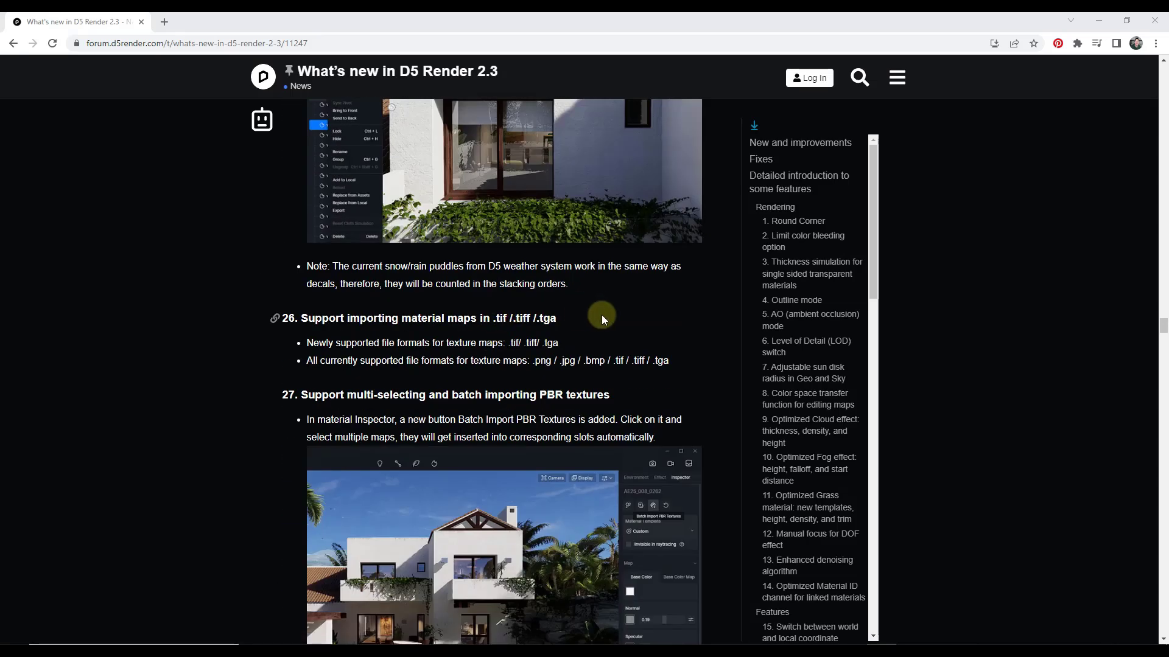
scroll(612, 312, "down", 4)
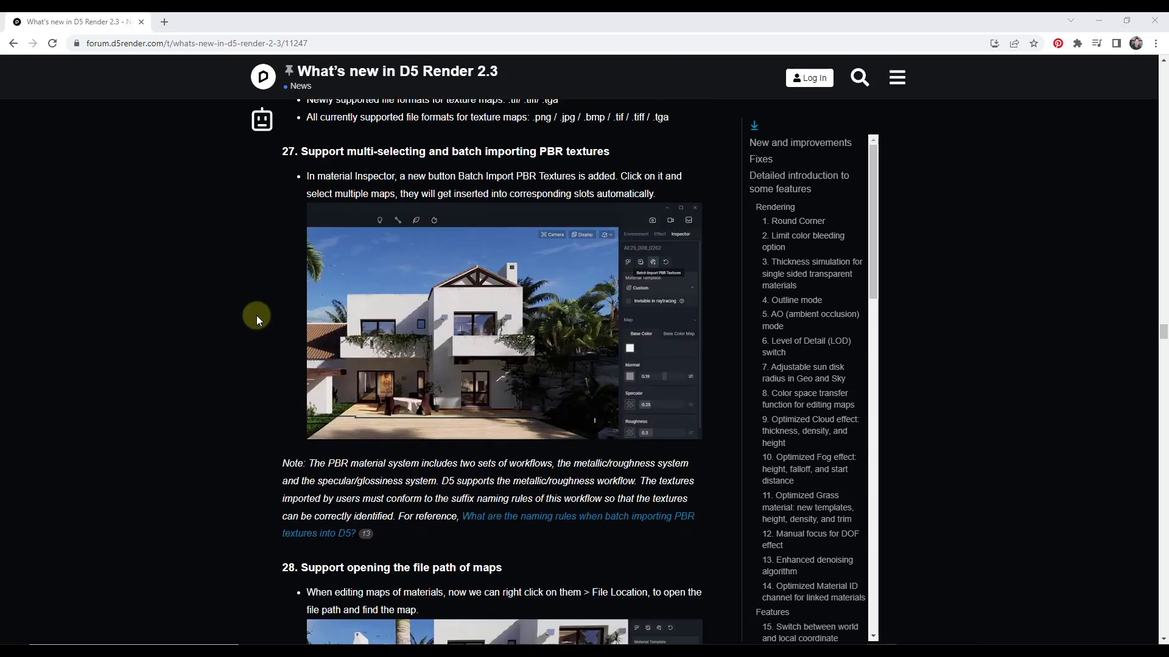
scroll(257, 315, "down", 5)
scroll(256, 315, "down", 6)
scroll(255, 315, "down", 5)
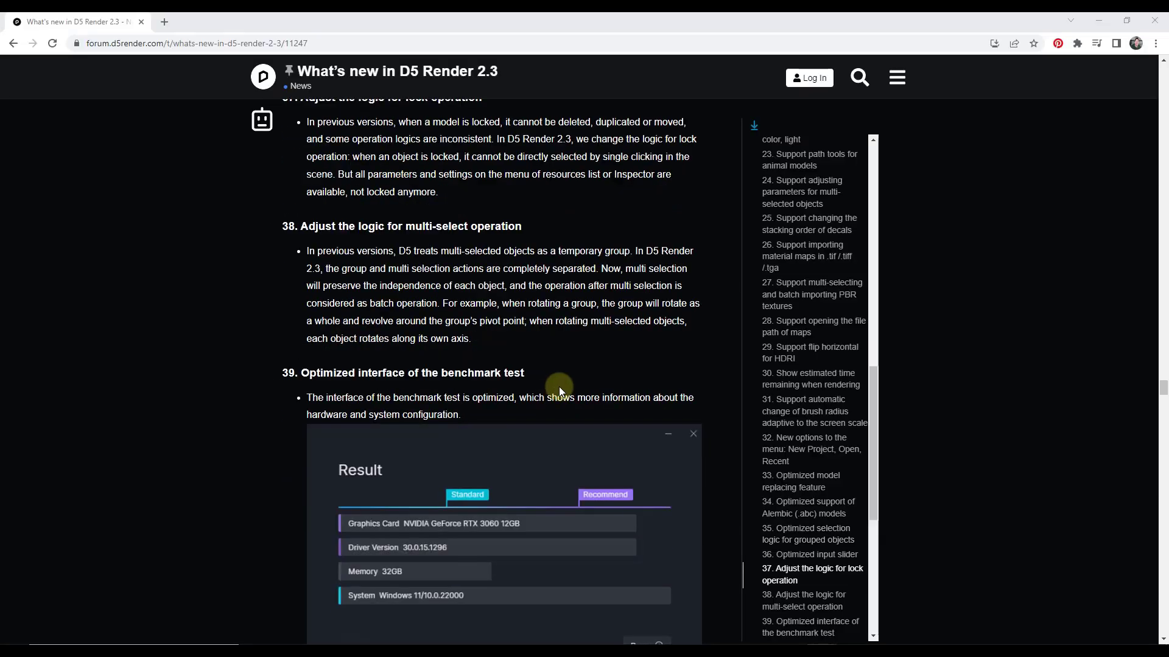
Step: Scroll through sections 40–49 to the Stone and Landscape lights asset screenshots
scroll(297, 379, "down", 10)
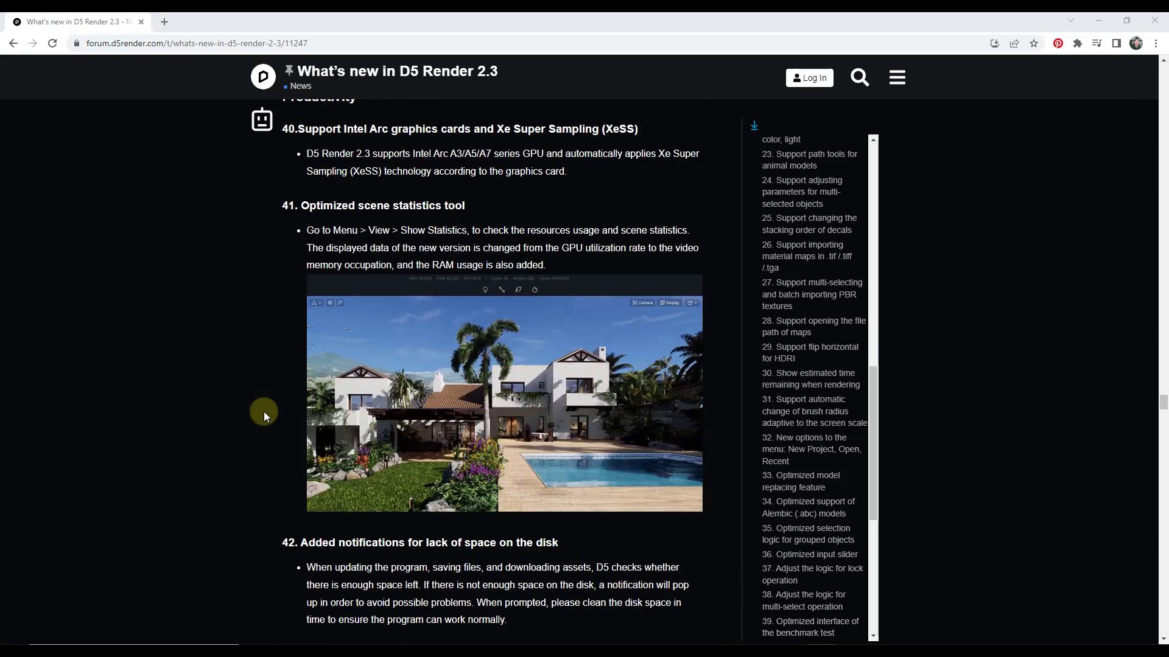
scroll(264, 411, "down", 4)
scroll(264, 411, "down", 5)
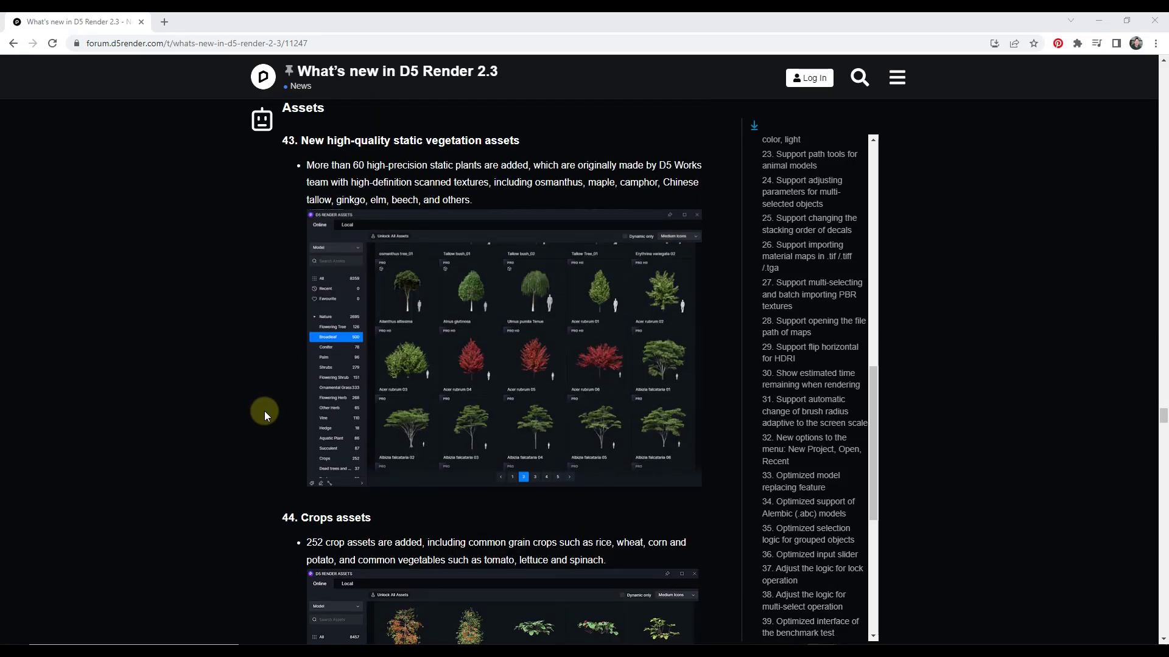
scroll(266, 411, "down", 15)
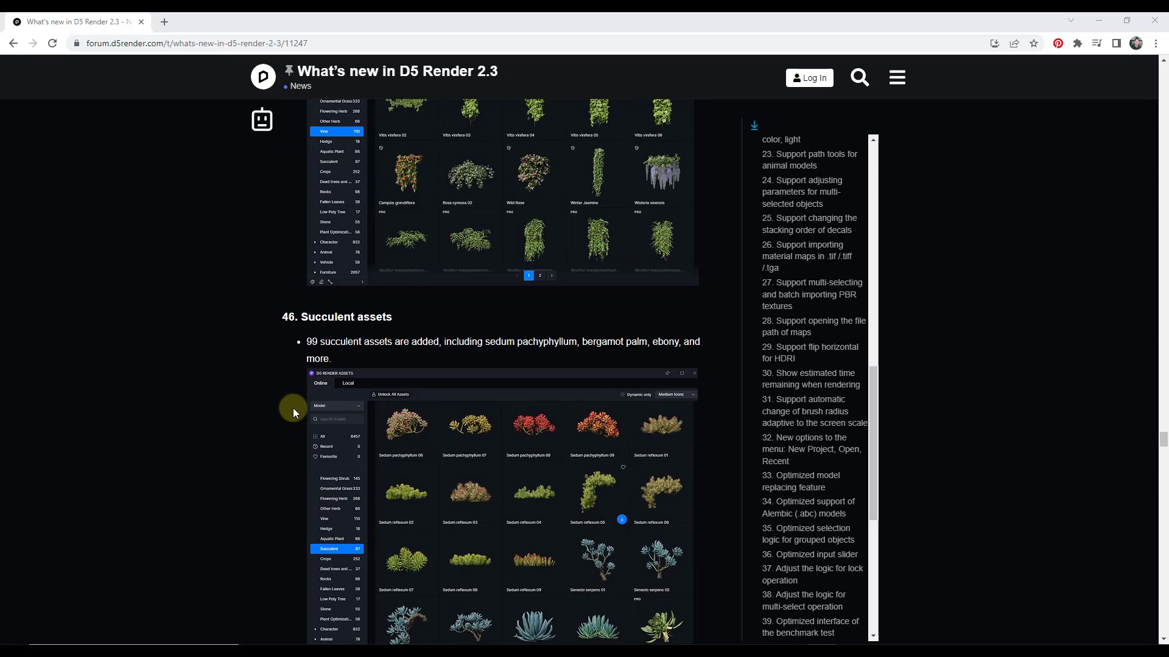
scroll(293, 408, "down", 10)
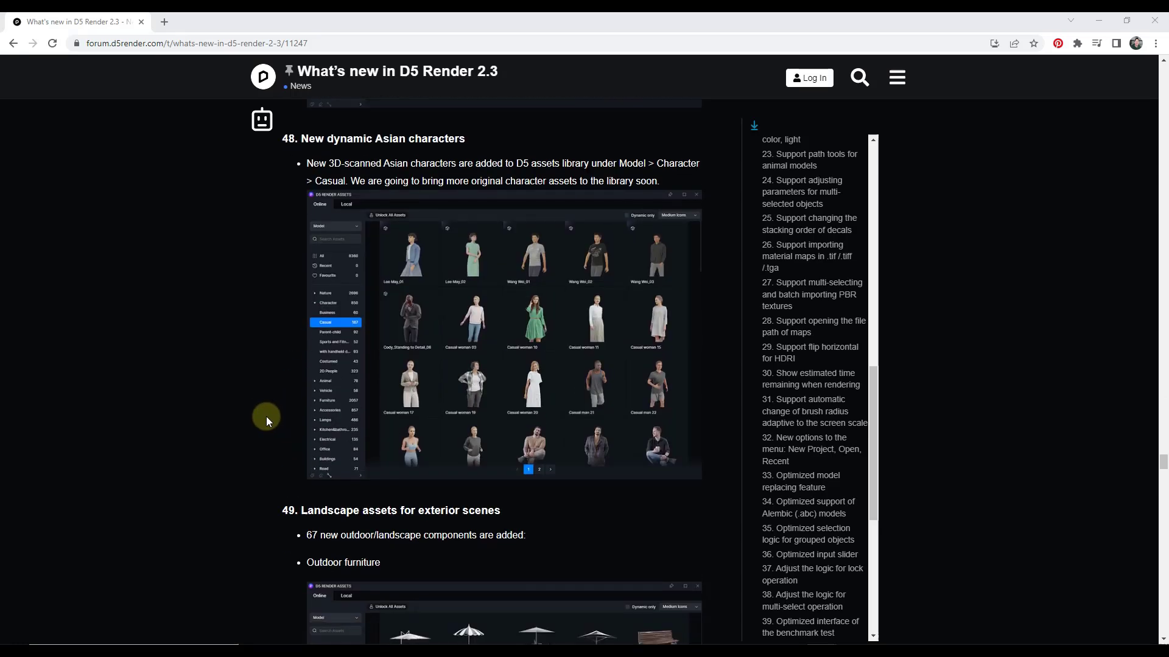
scroll(266, 419, "down", 20)
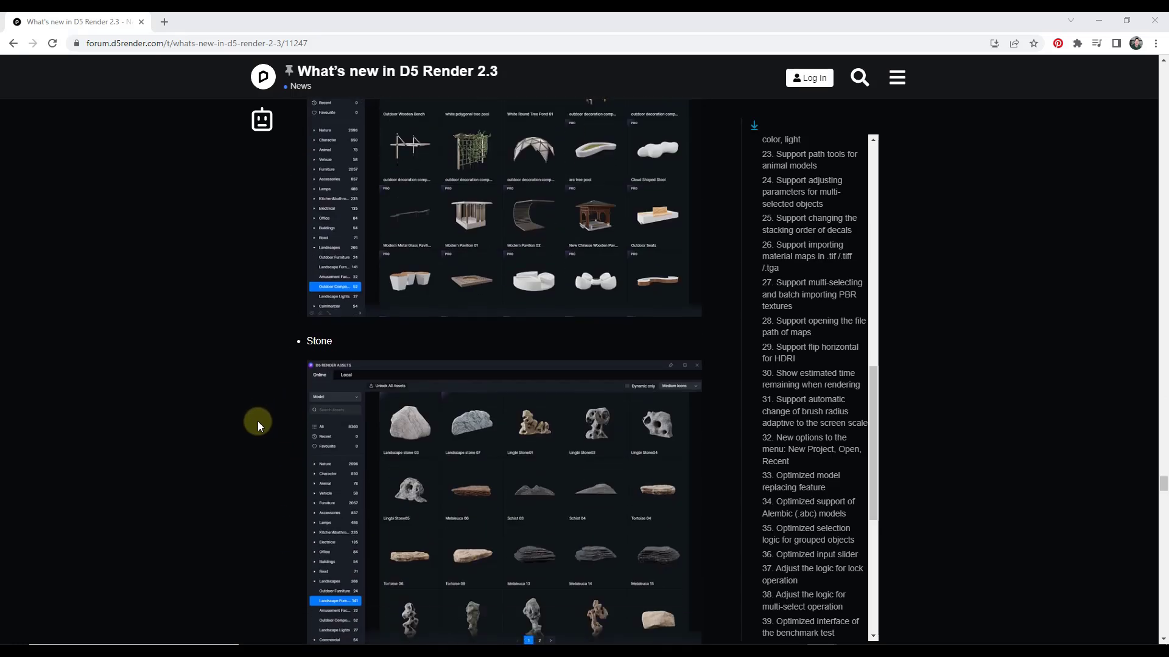
scroll(257, 421, "down", 5)
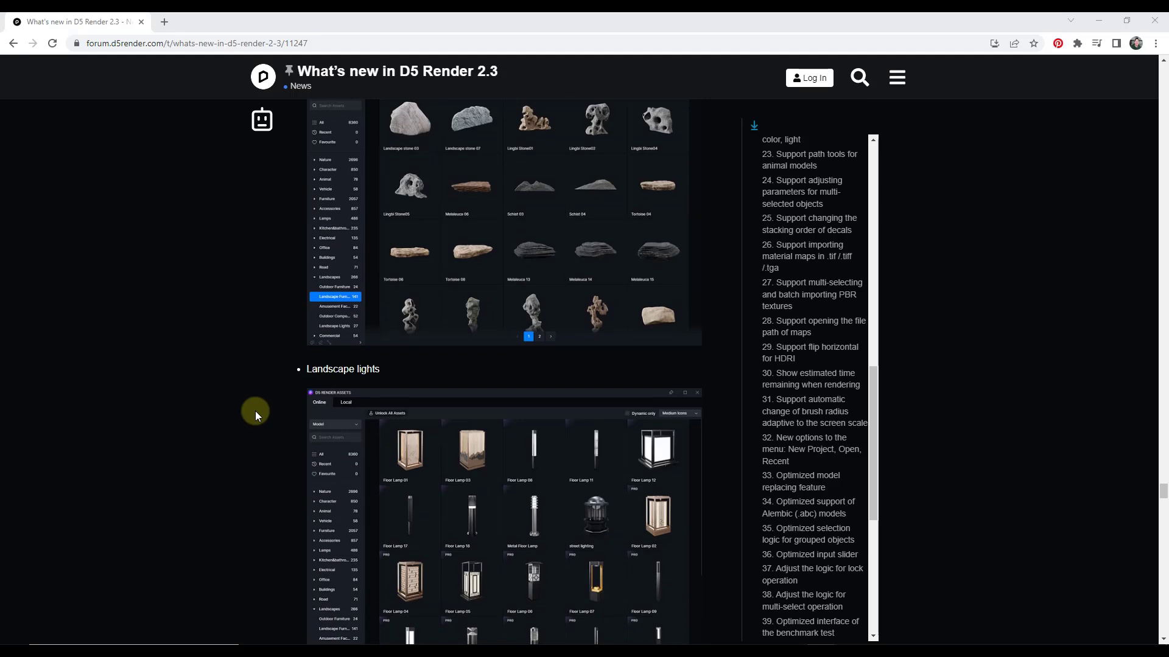